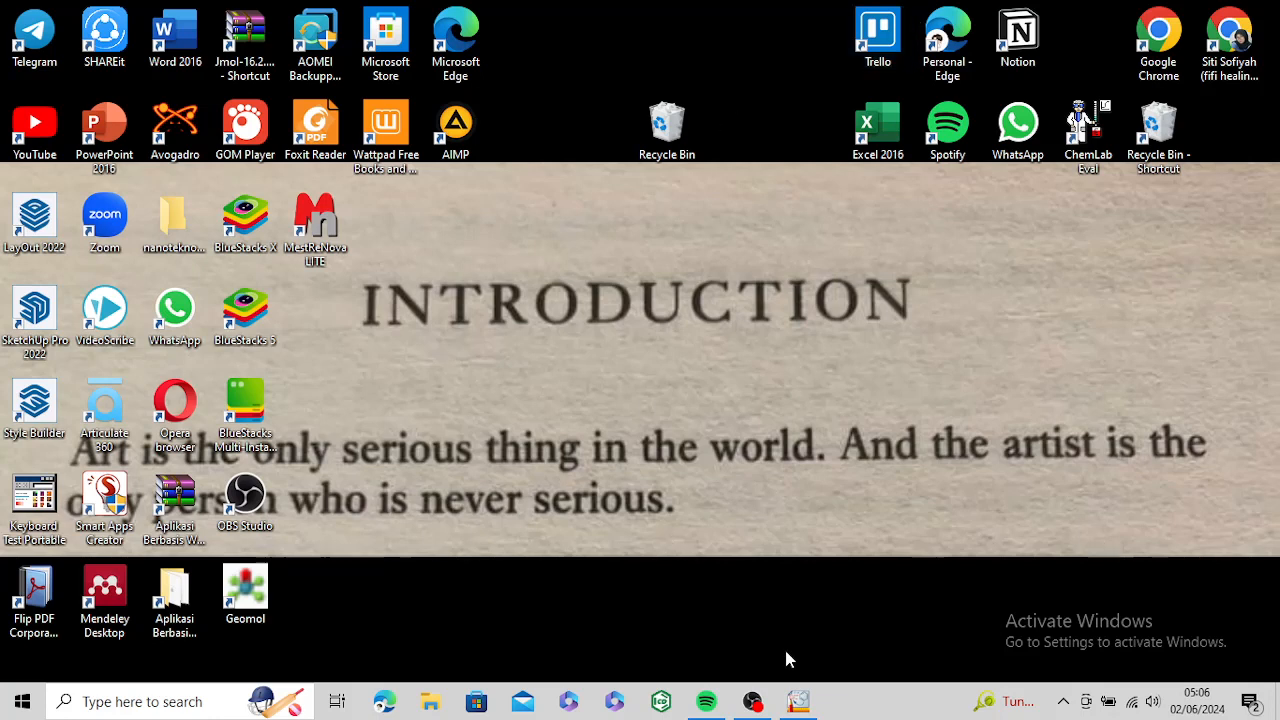
# Step: Switch to ACD/ChemSketch, look at the Draw mode and return to the Structure mode
pyautogui.moveTo(800, 706)
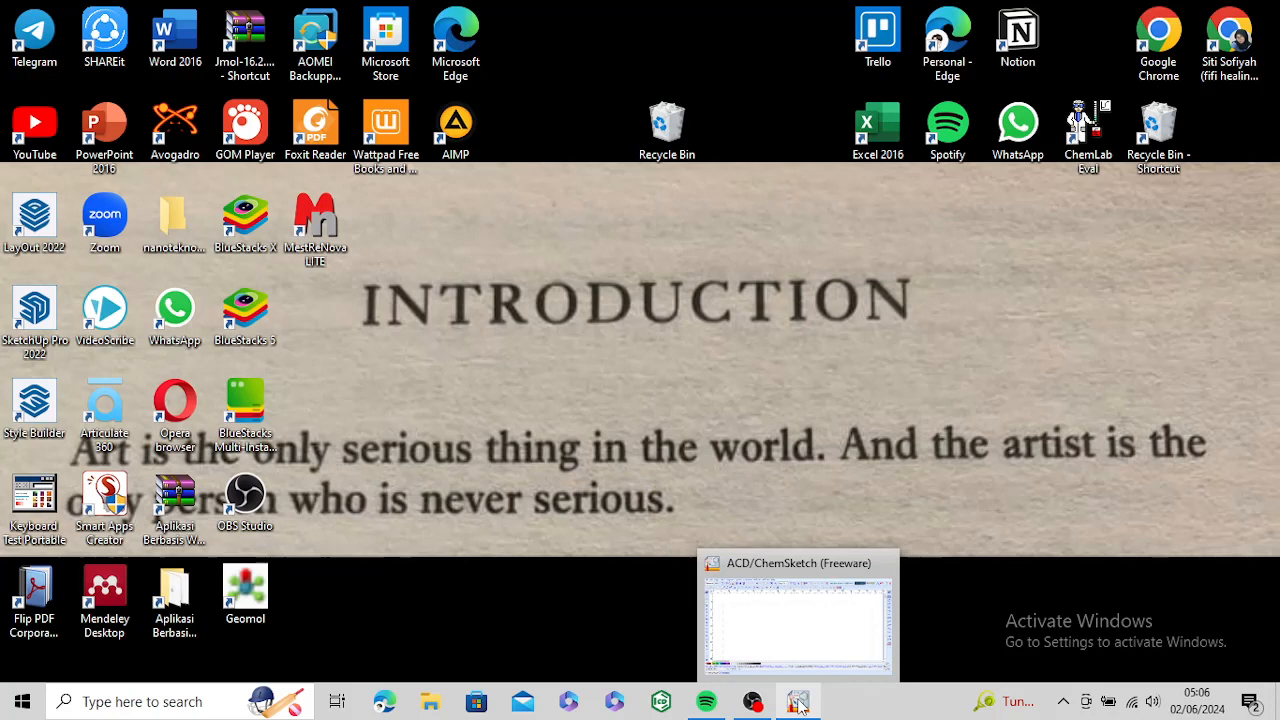
pyautogui.click(789, 646)
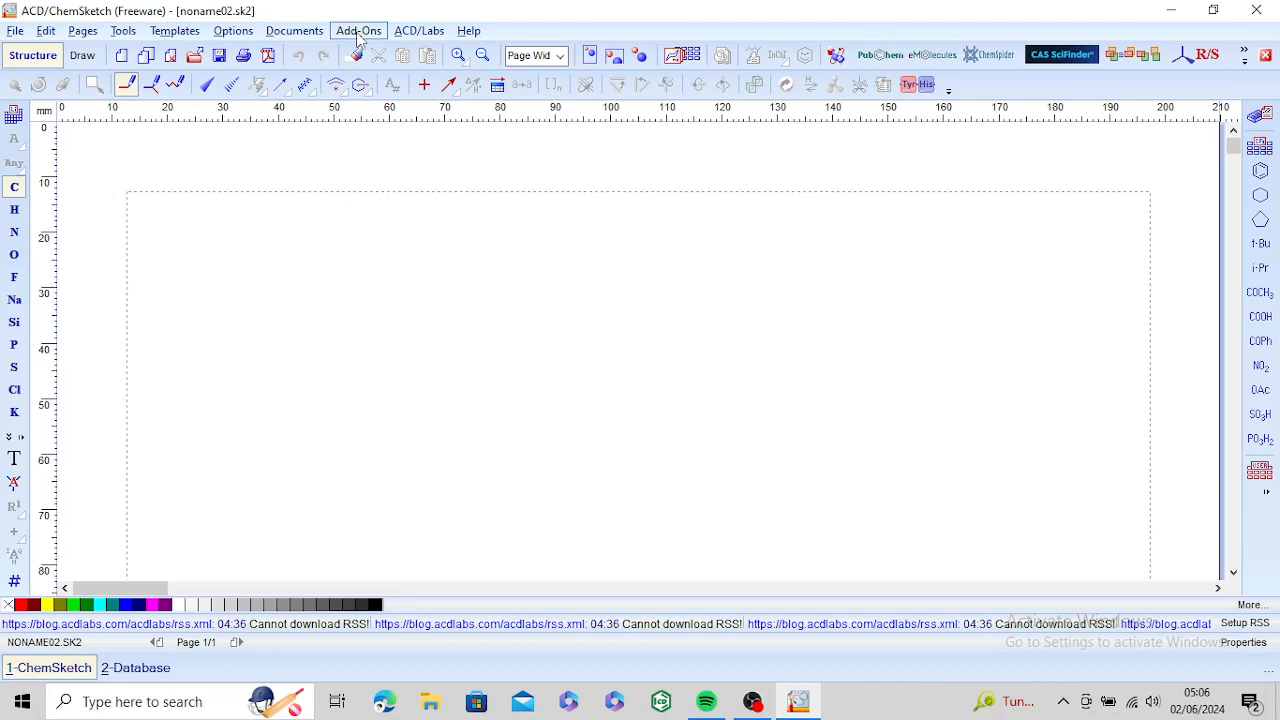
pyautogui.click(27, 58)
pyautogui.moveTo(182, 390); pyautogui.dragTo(202, 374)
pyautogui.click(86, 58)
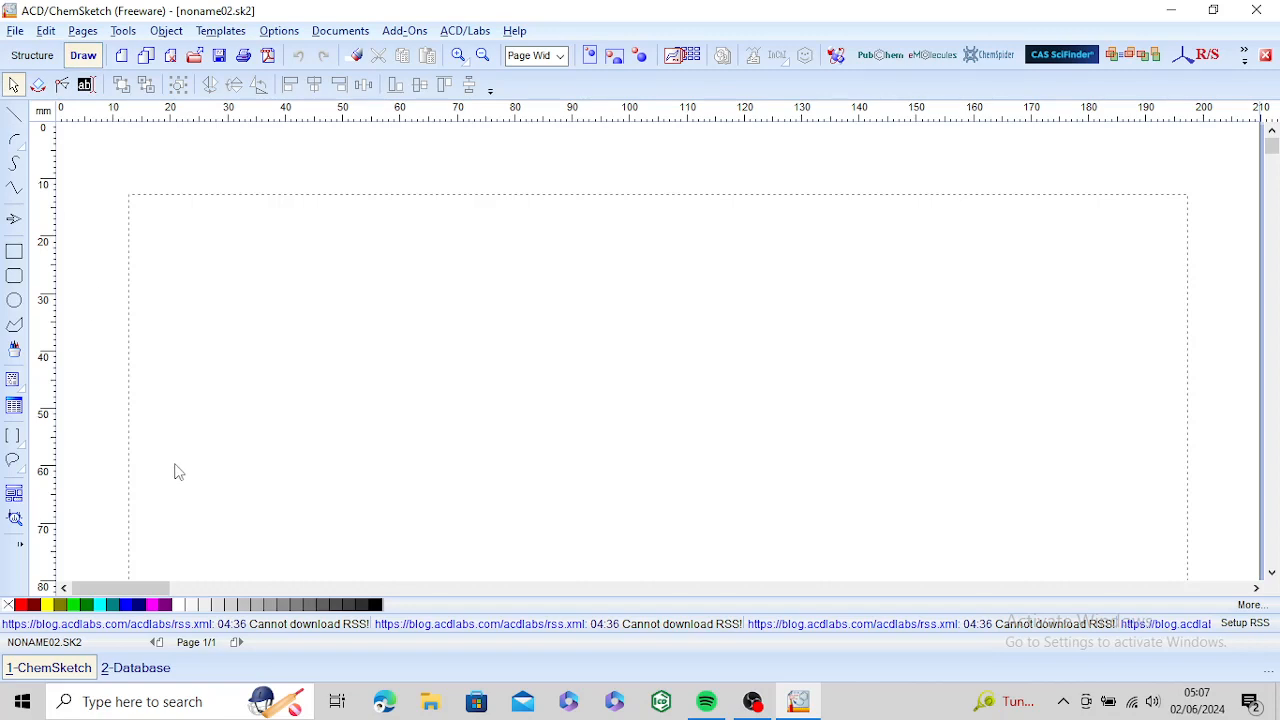
pyautogui.click(32, 56)
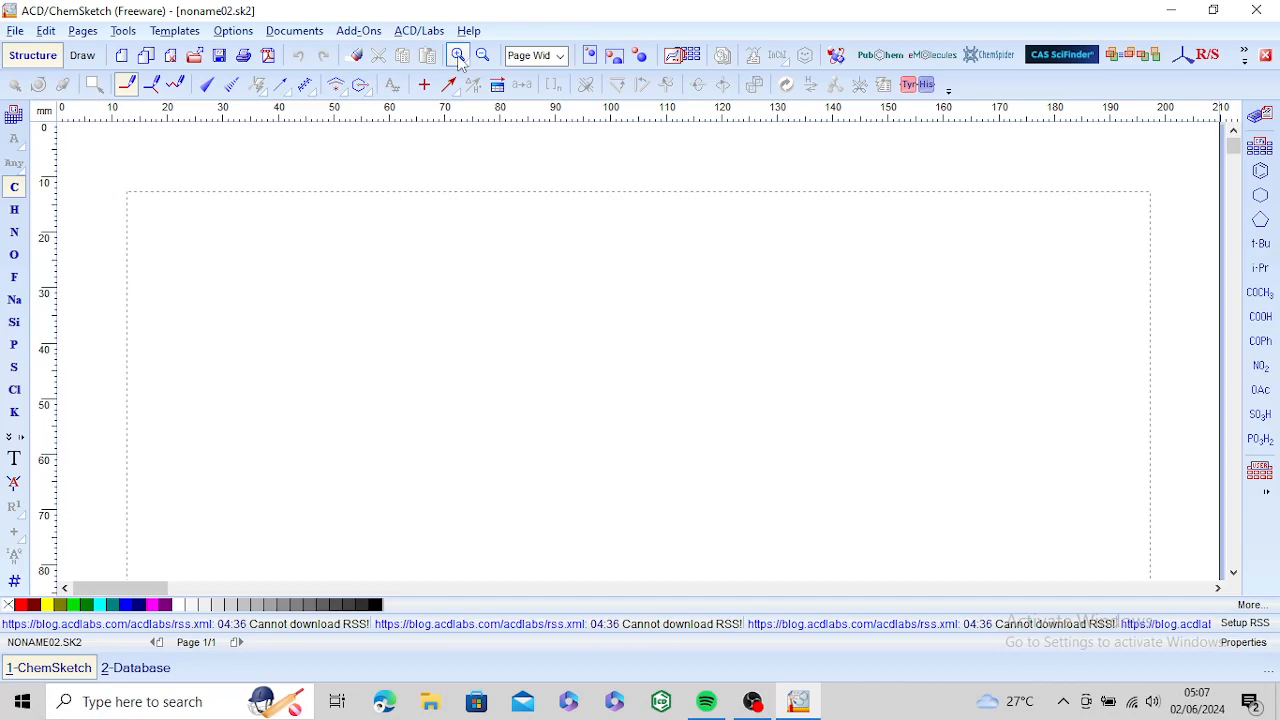
# Step: Try the 100% and Full Page zoom levels and return the page view to Page Width
pyautogui.click(560, 58)
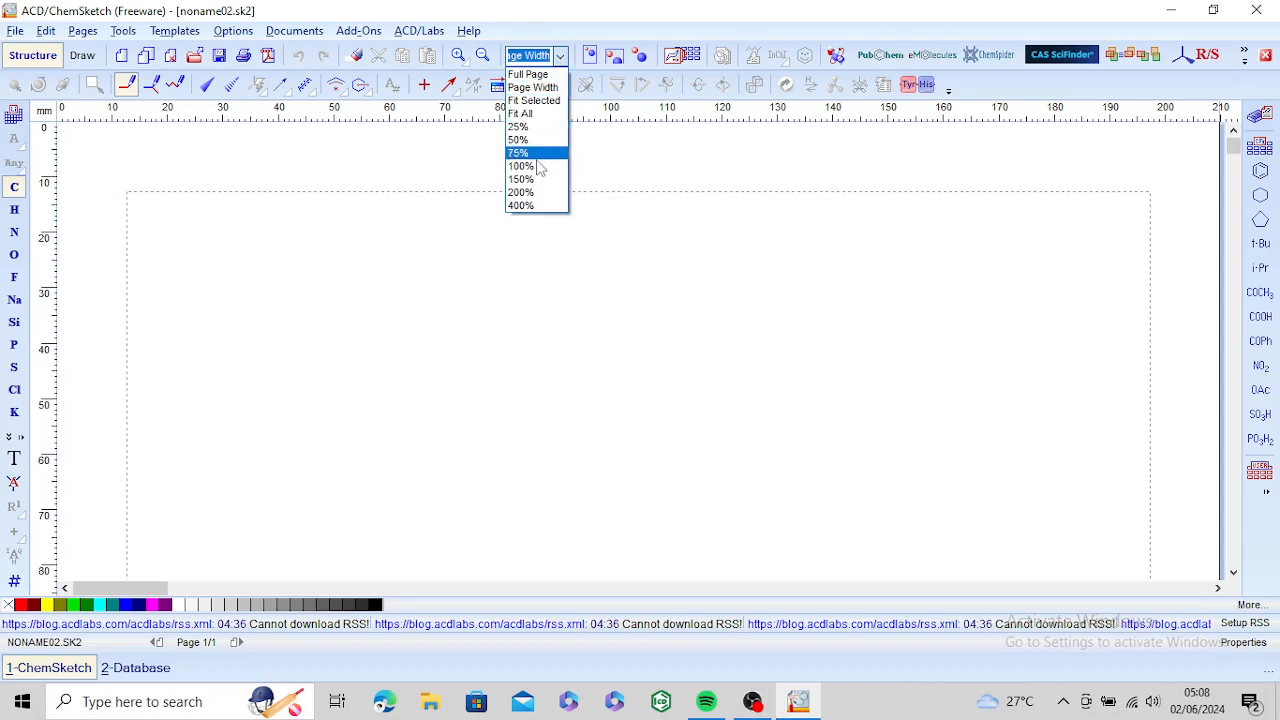
pyautogui.click(535, 168)
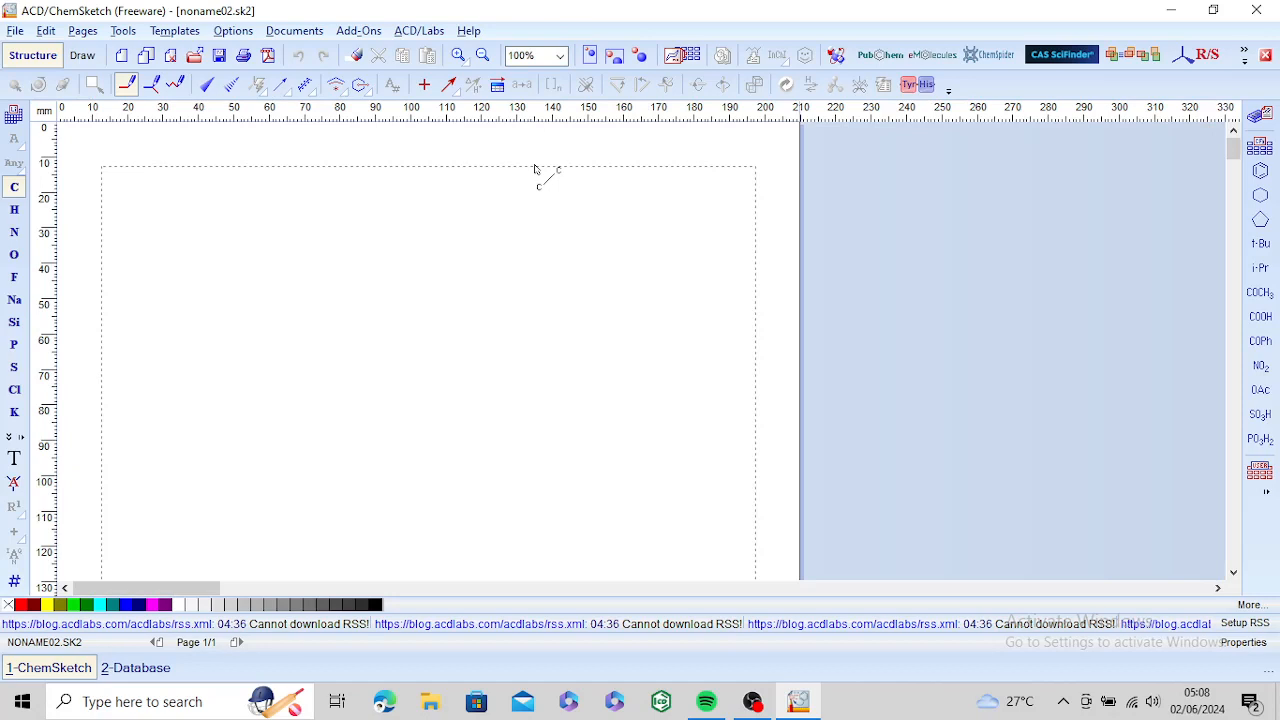
pyautogui.click(562, 58)
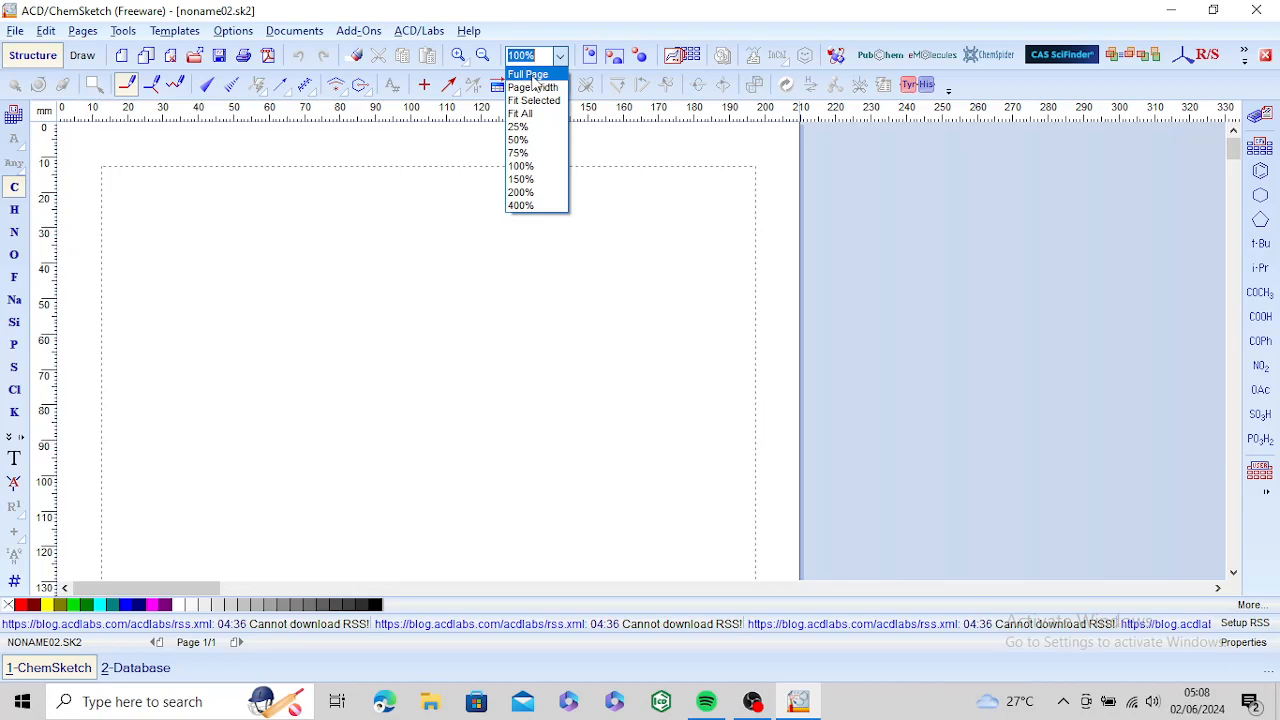
pyautogui.click(535, 76)
pyautogui.click(561, 57)
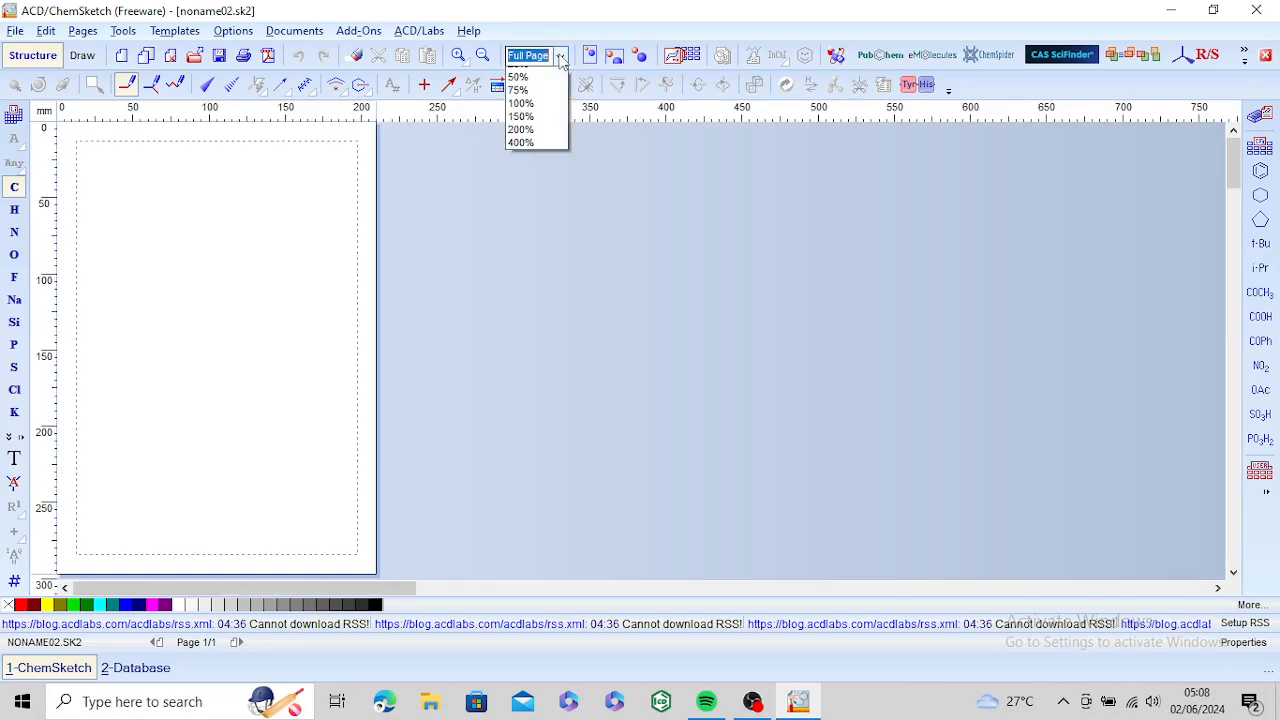
pyautogui.click(533, 88)
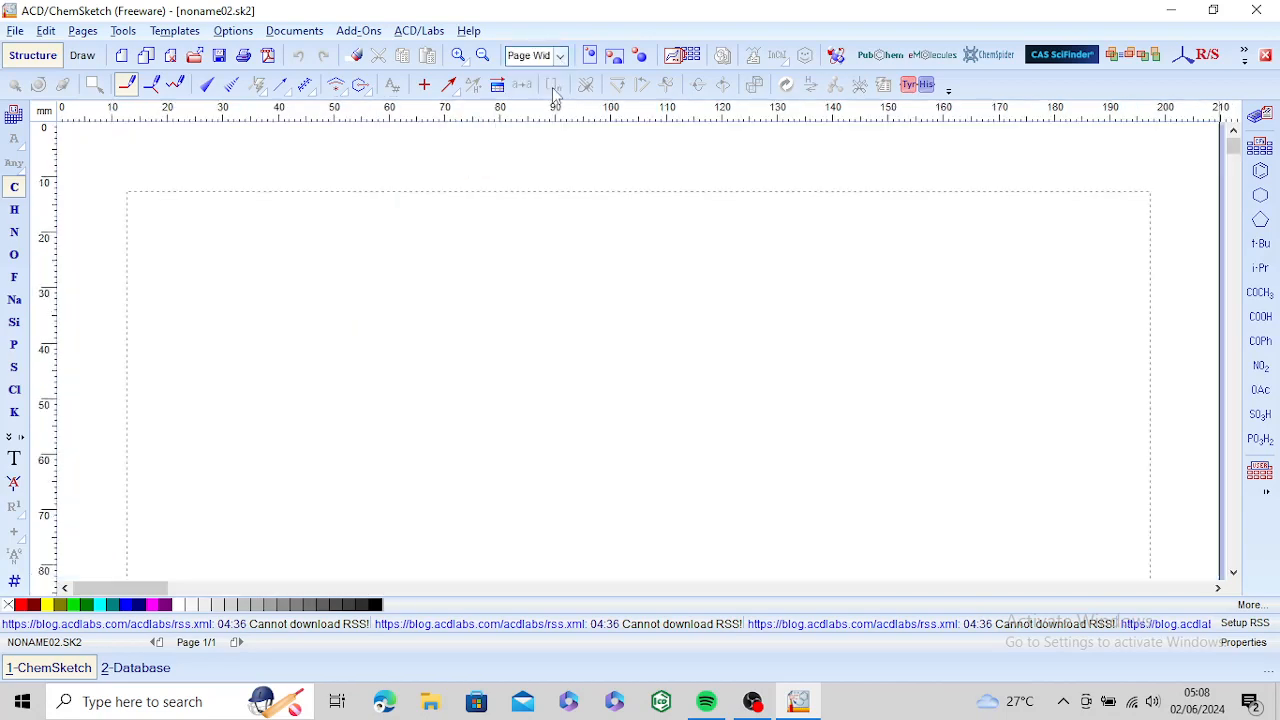
# Step: Open the Template Window and browse the structure template categories from Alkaloids through Polycyclics
pyautogui.click(673, 56)
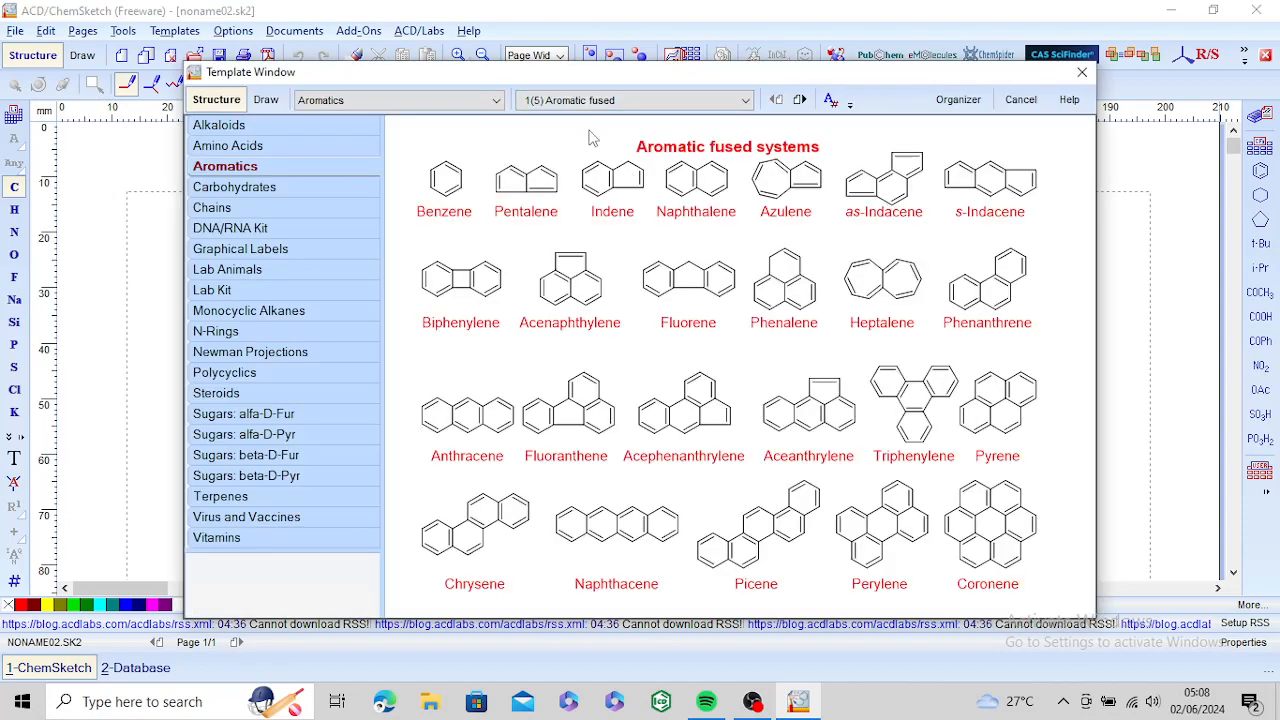
pyautogui.click(296, 128)
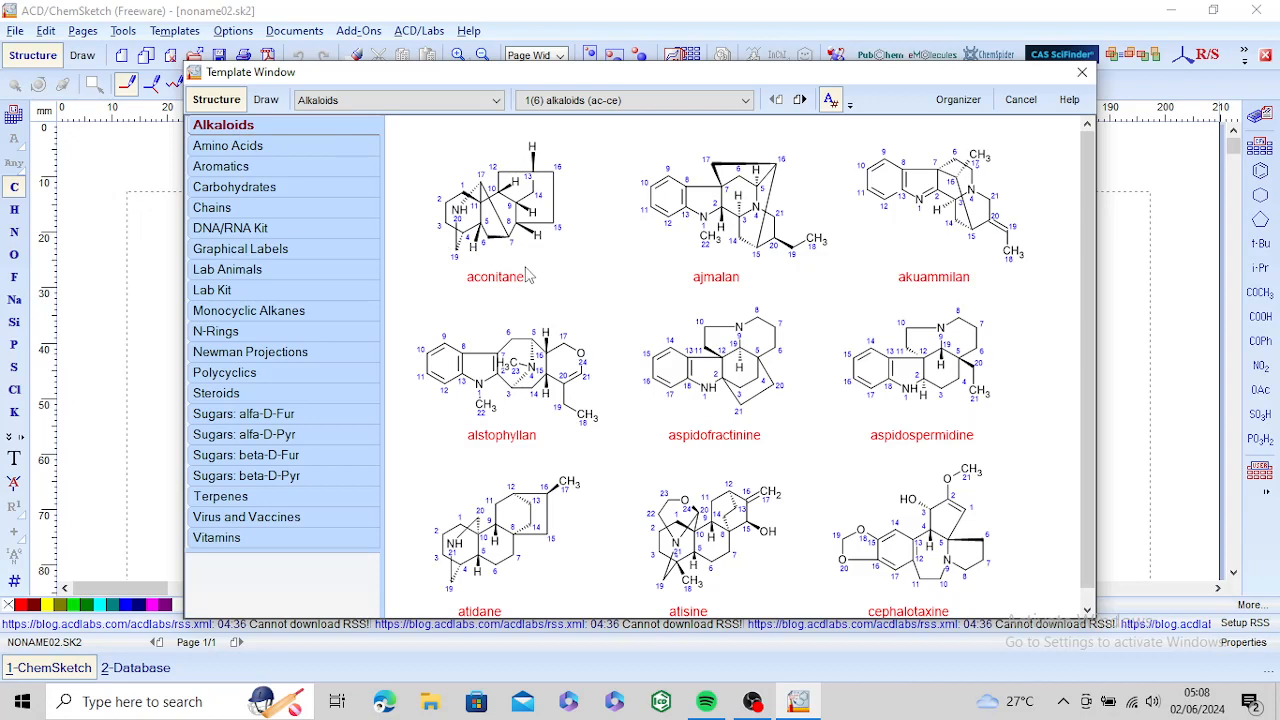
pyautogui.click(250, 147)
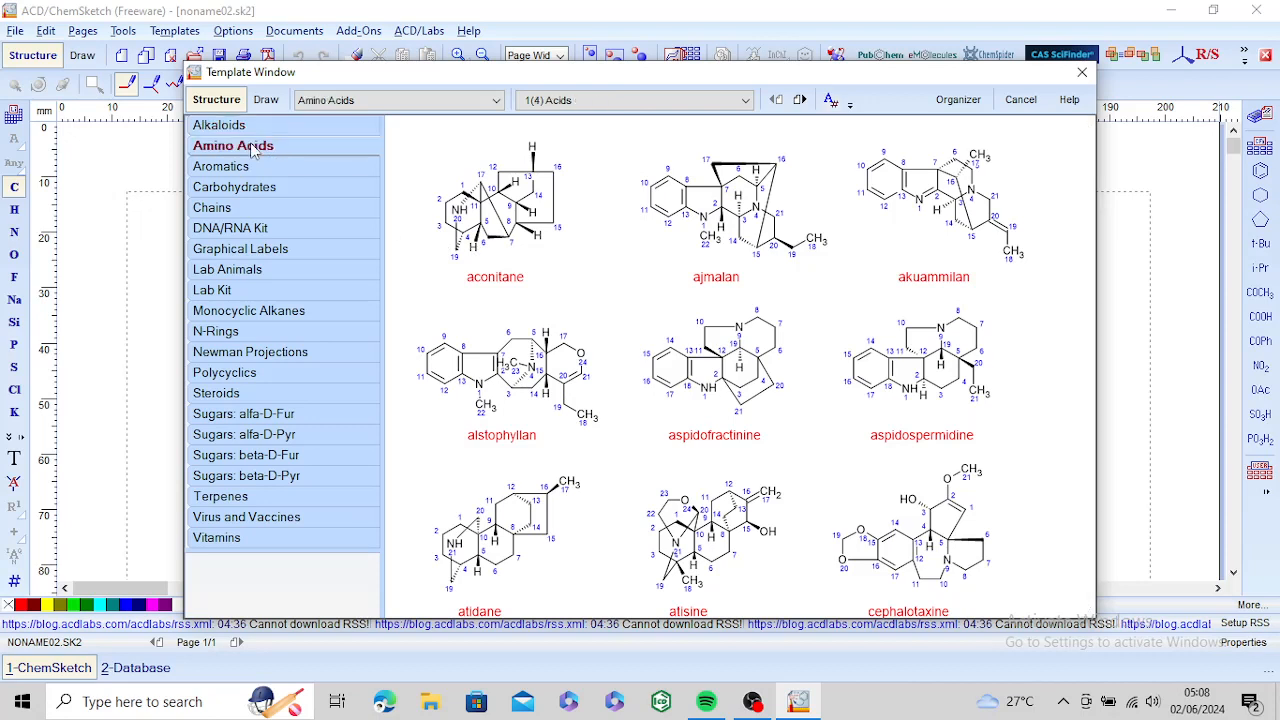
pyautogui.click(246, 167)
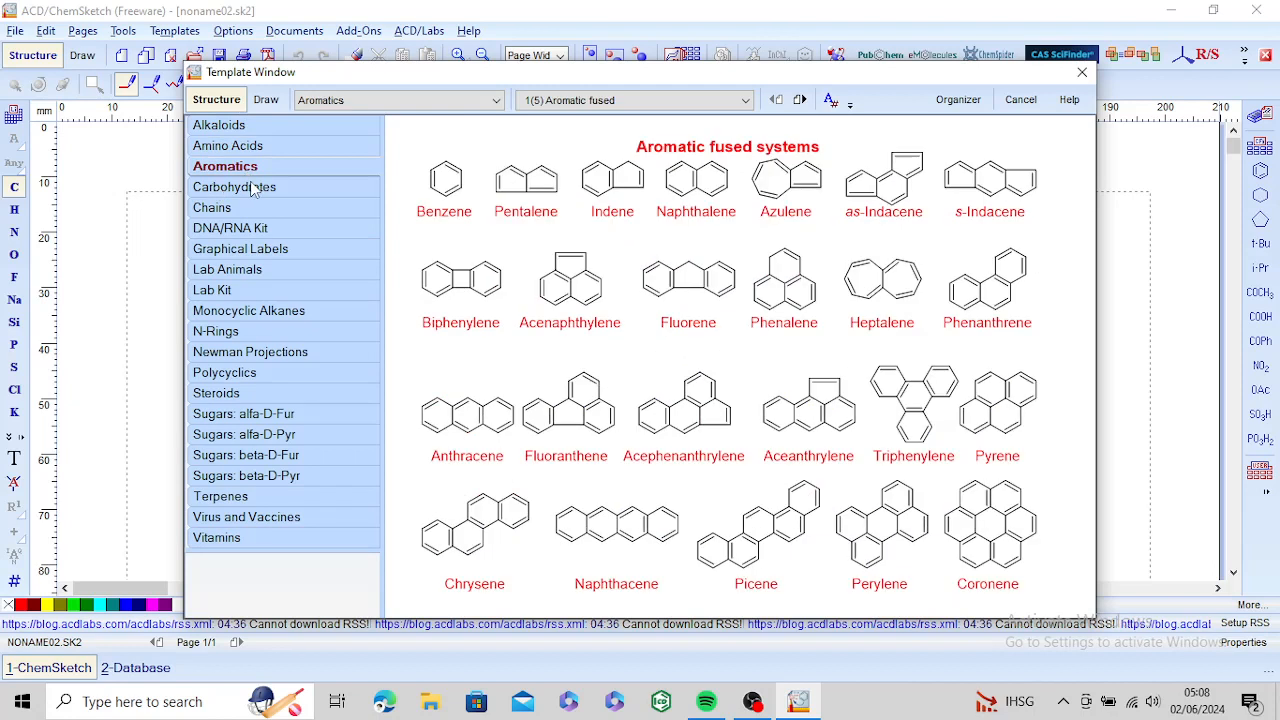
pyautogui.click(253, 189)
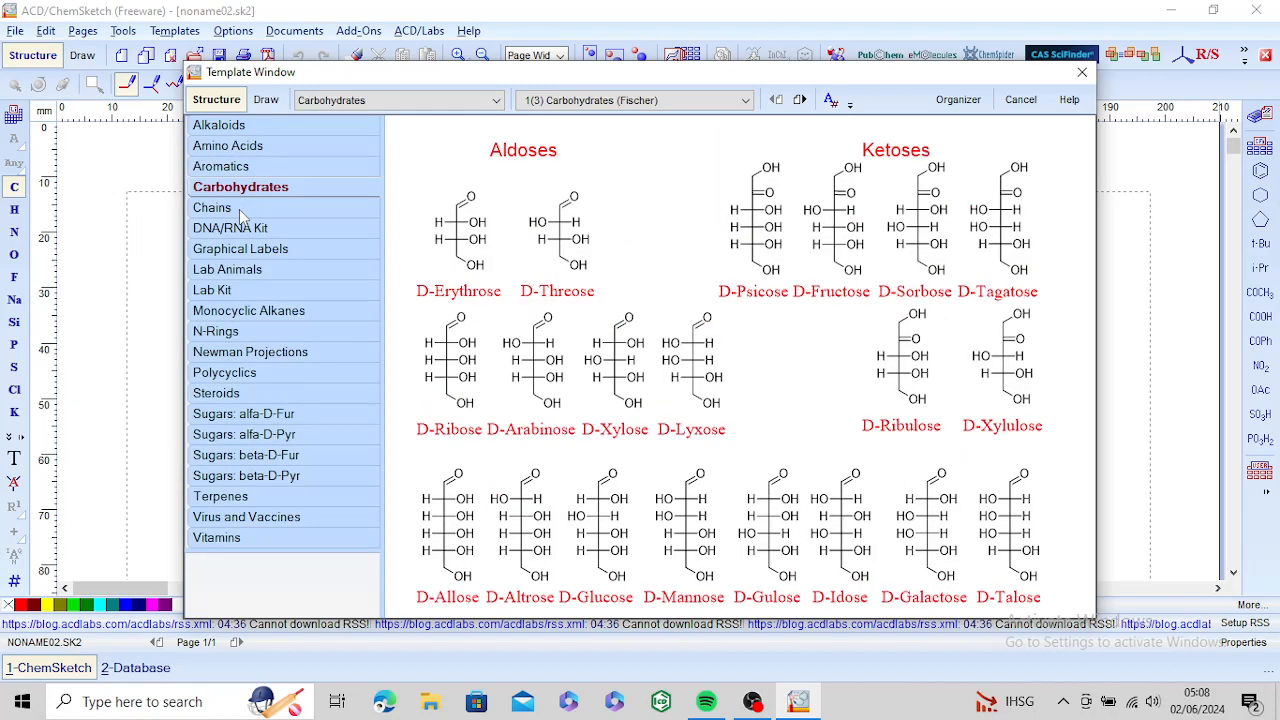
pyautogui.click(240, 210)
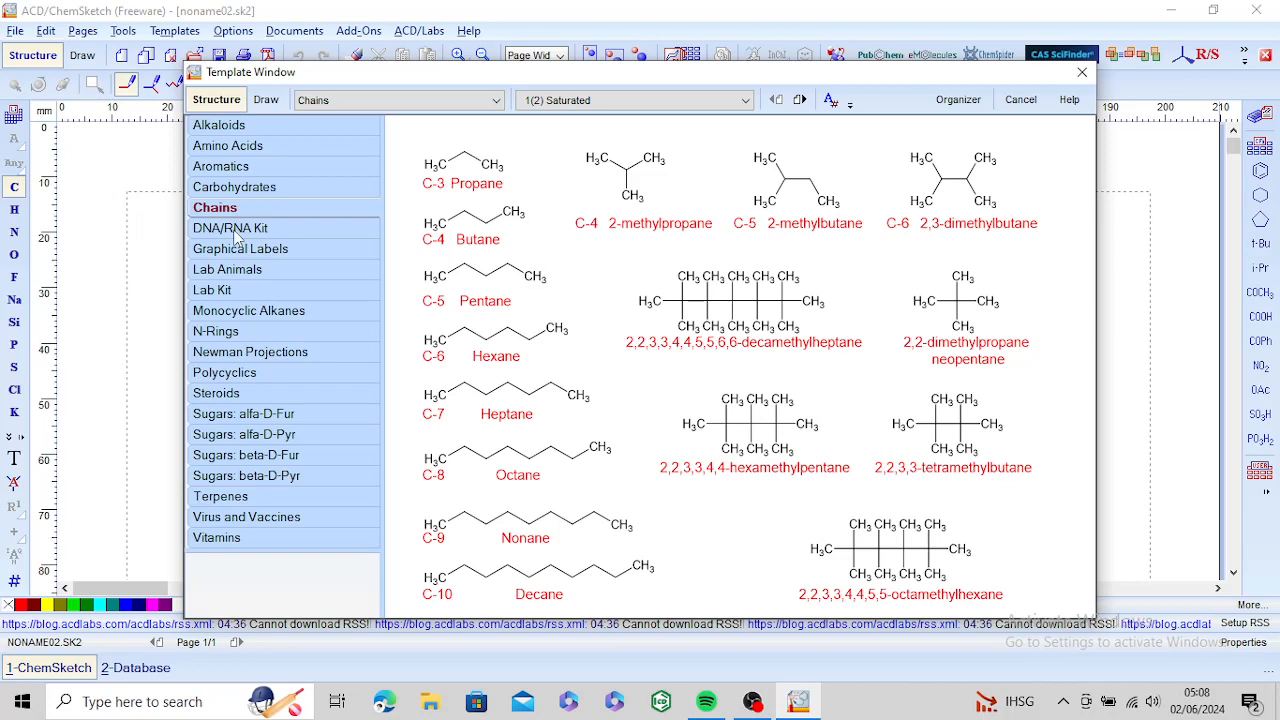
pyautogui.click(235, 233)
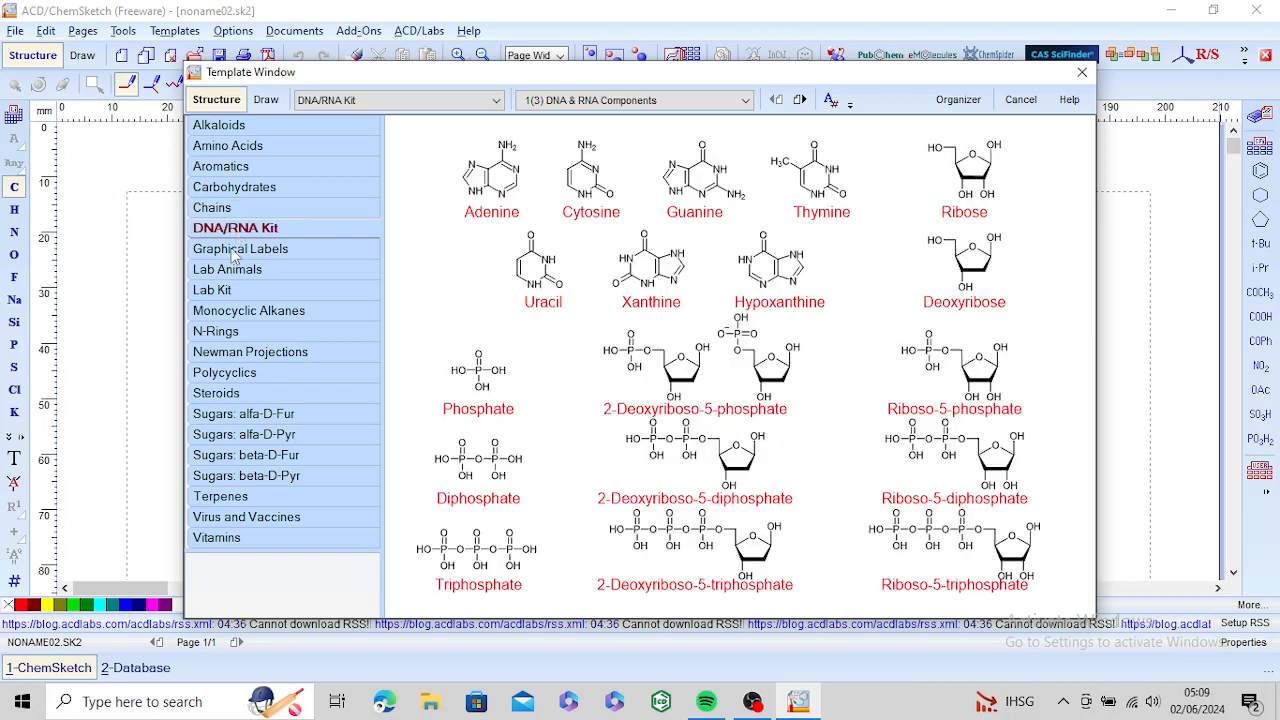
pyautogui.click(234, 274)
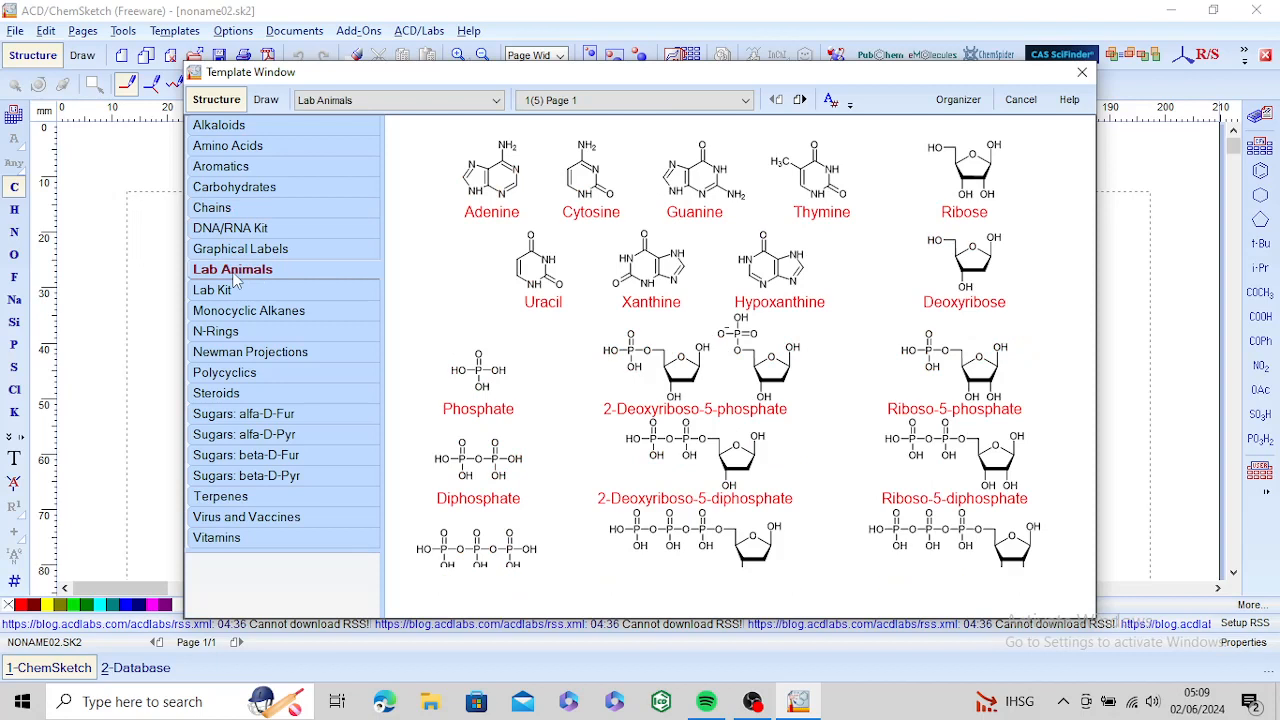
pyautogui.click(230, 290)
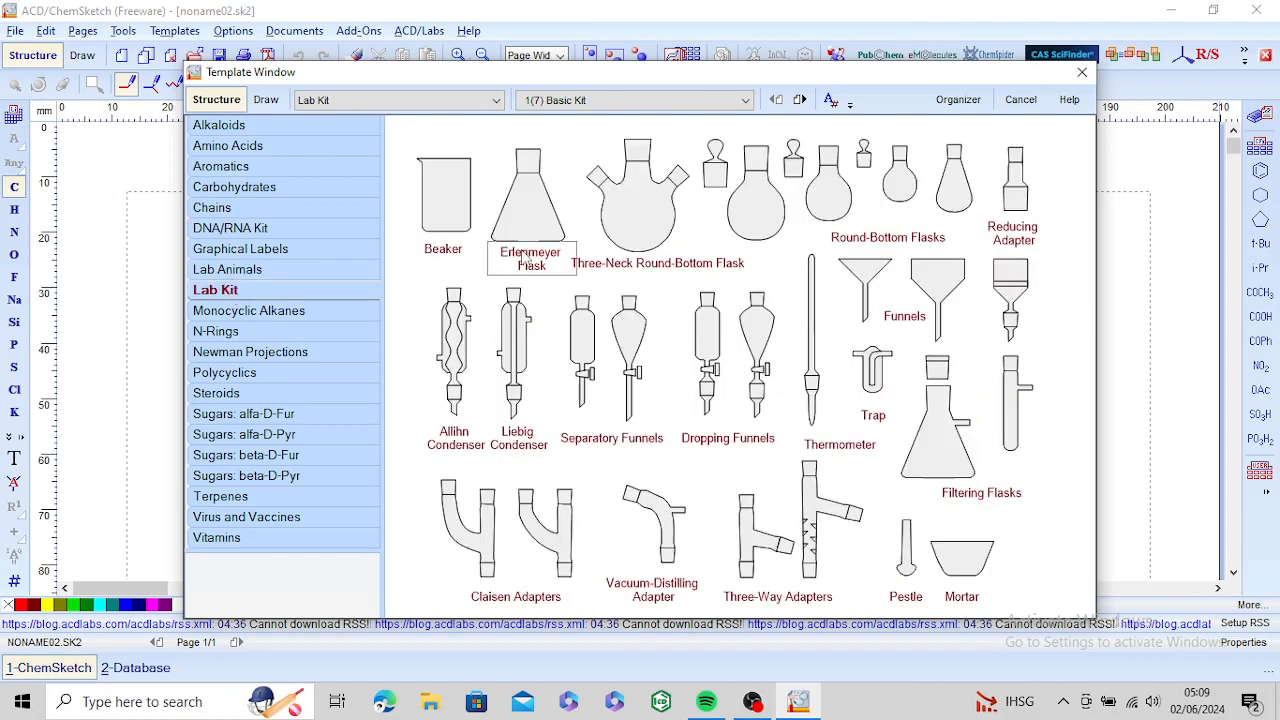
pyautogui.click(308, 316)
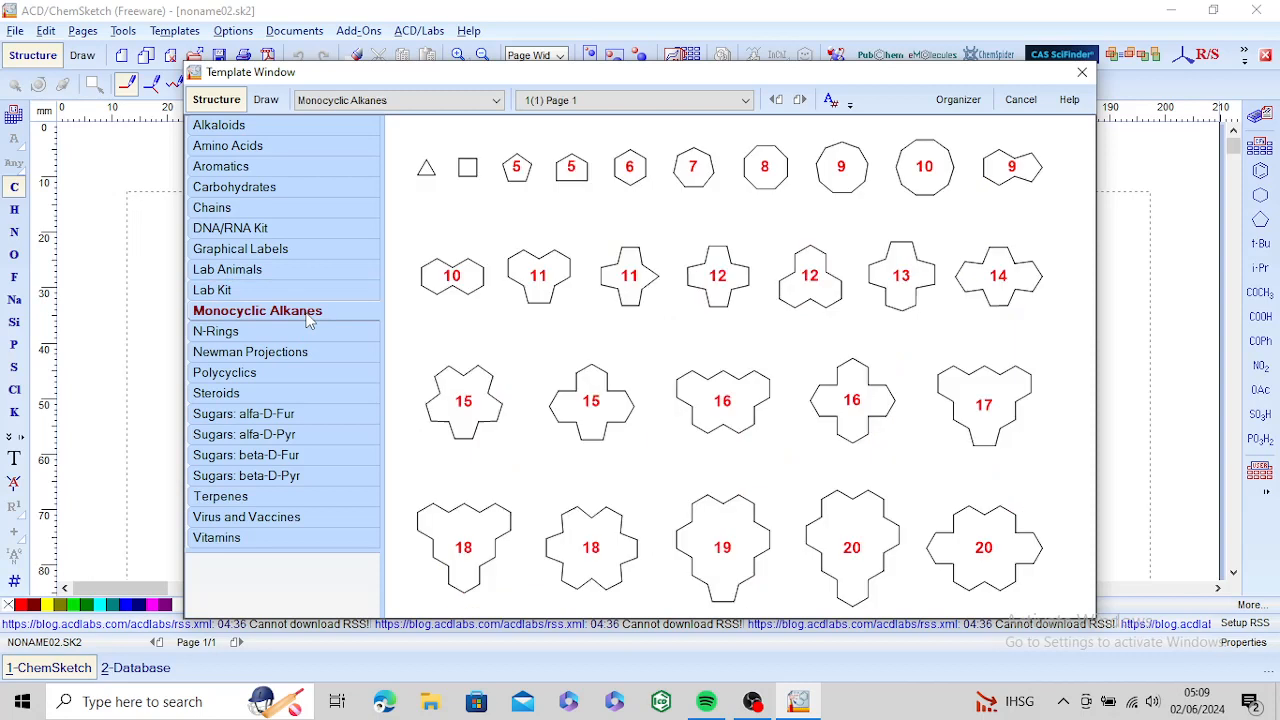
pyautogui.click(231, 339)
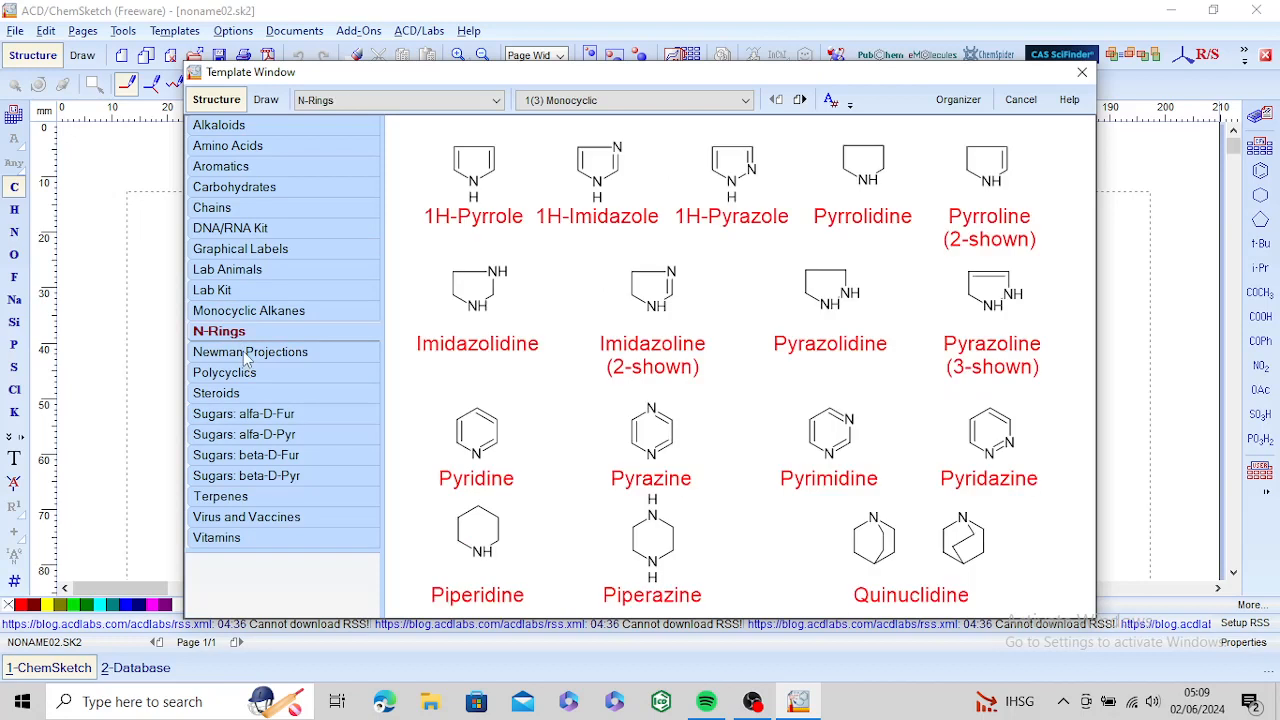
pyautogui.click(247, 359)
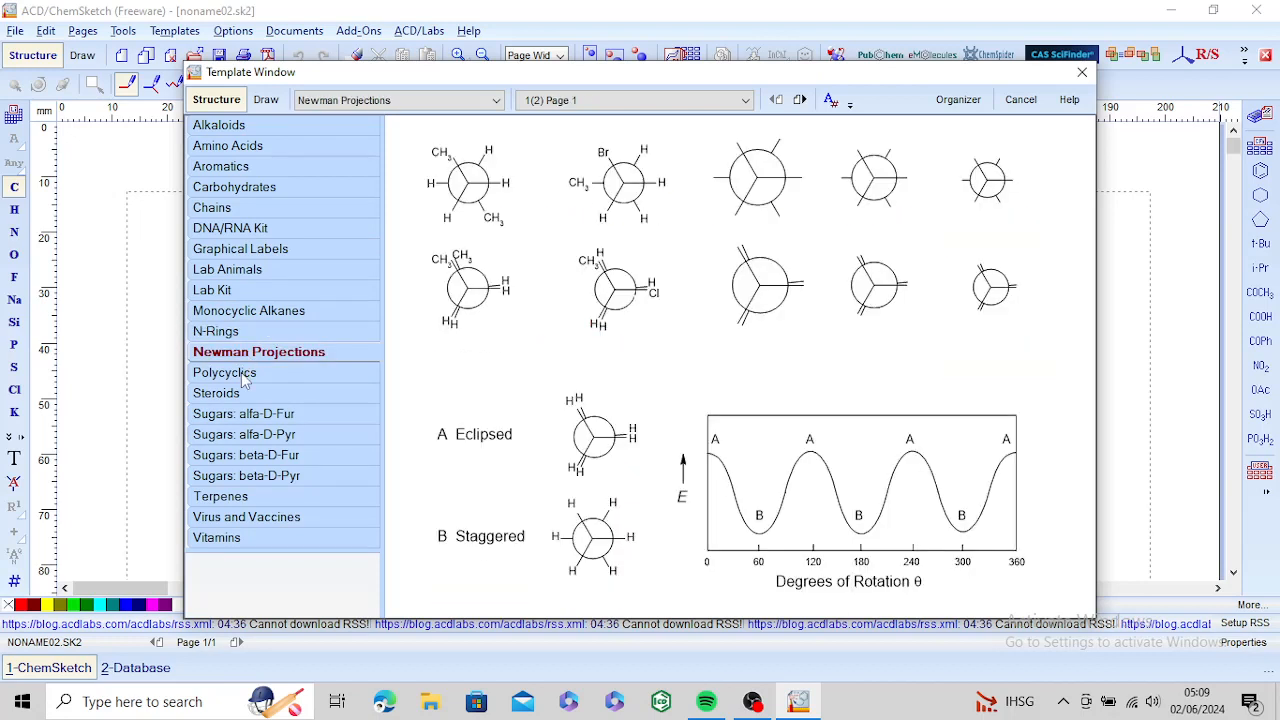
pyautogui.click(245, 374)
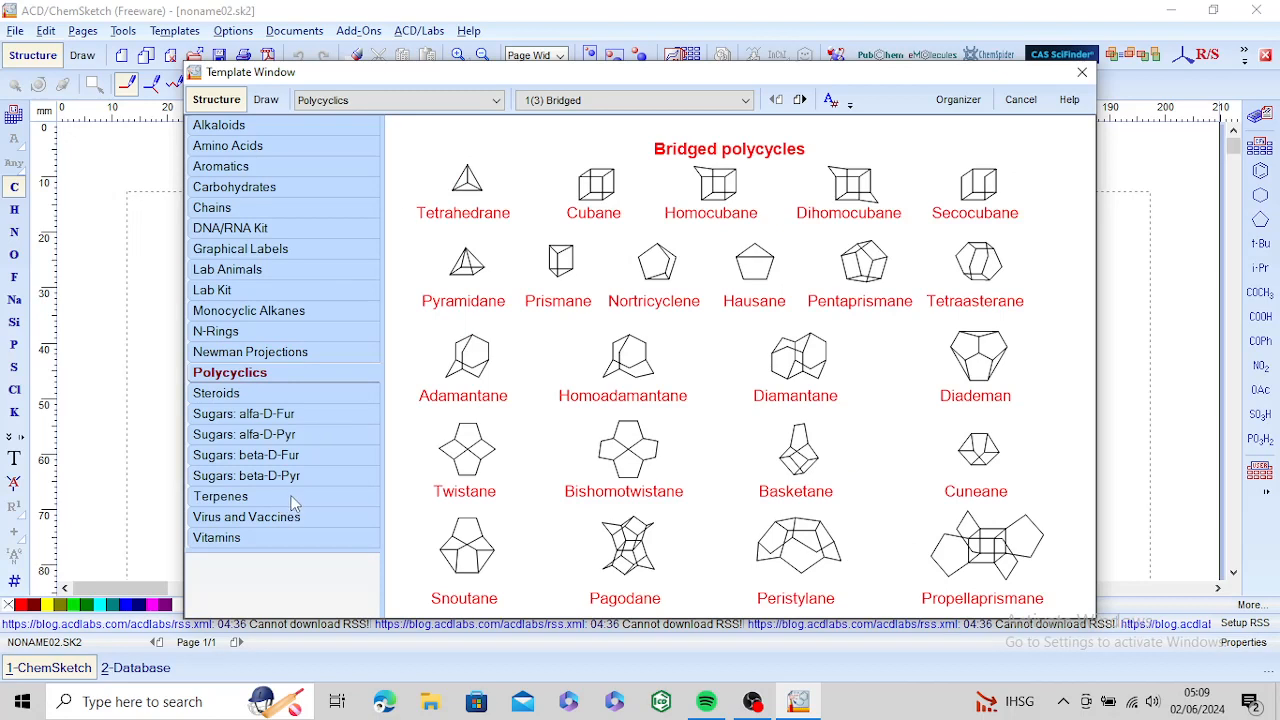
# Step: Look through the full list of template categories down to Vitamins without choosing another one
pyautogui.click(493, 101)
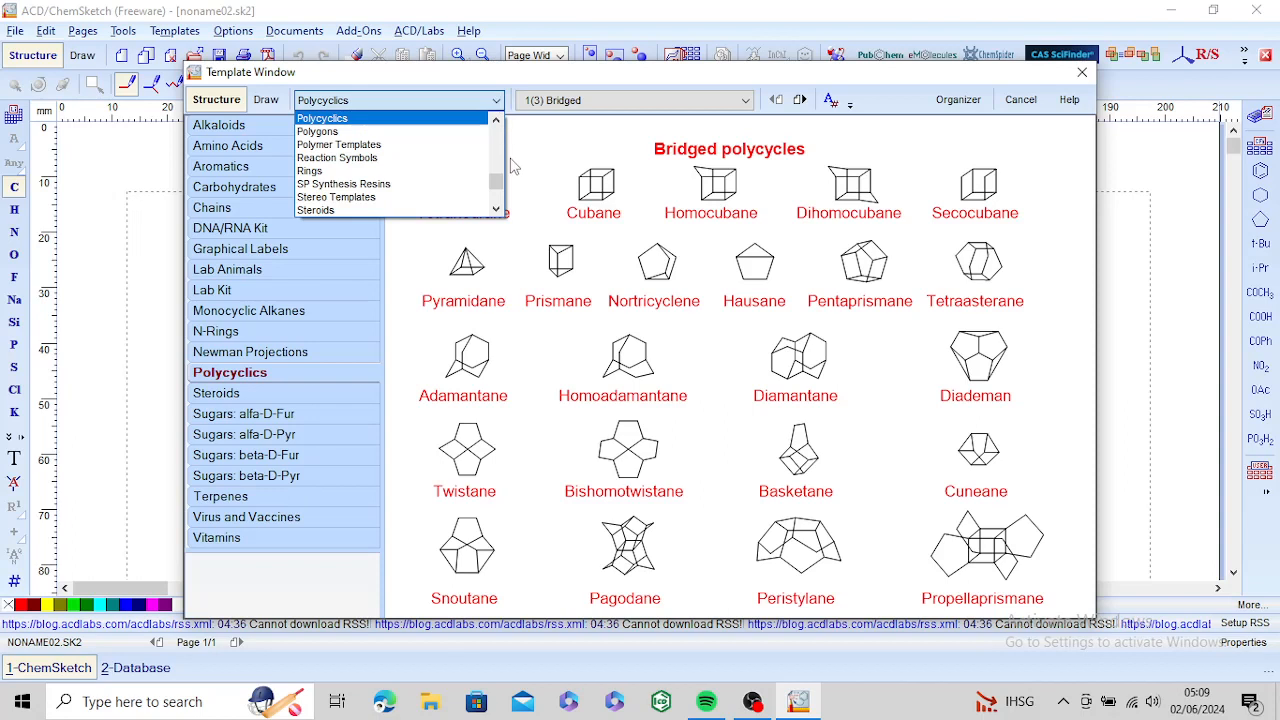
pyautogui.click(495, 209)
pyautogui.click(495, 209)
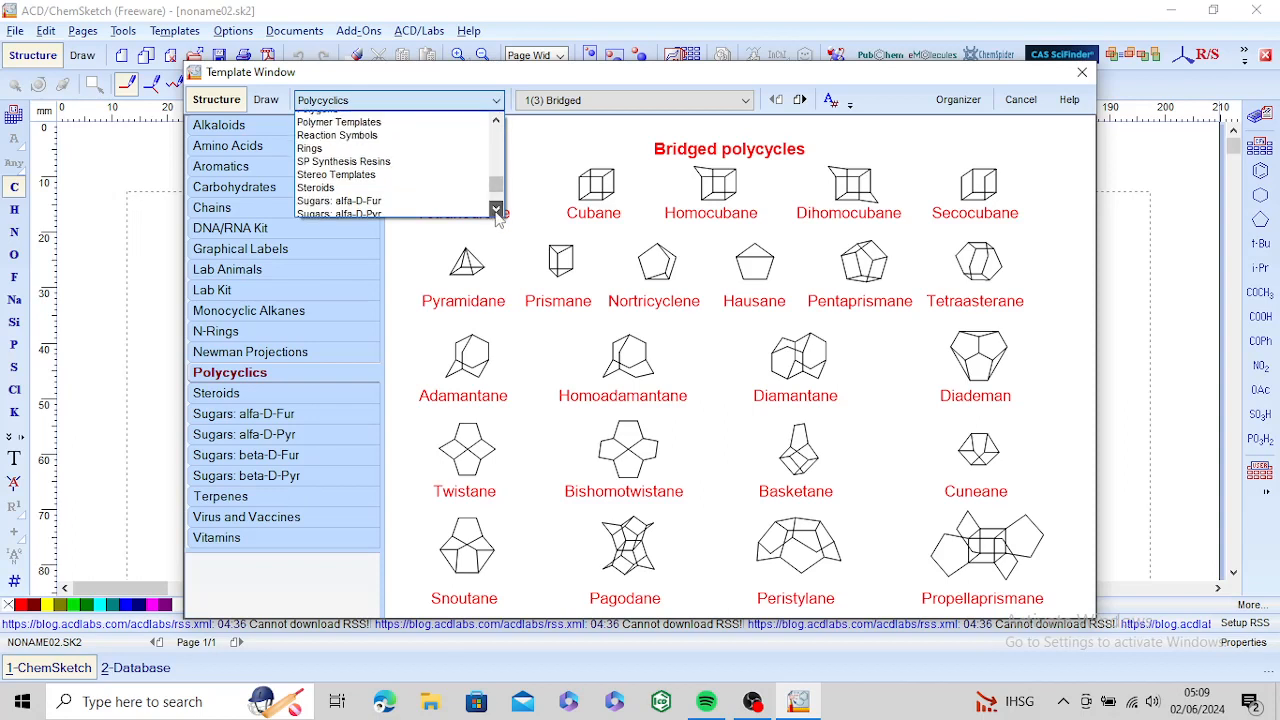
pyautogui.click(495, 209)
pyautogui.click(495, 209)
pyautogui.click(495, 209)
pyautogui.click(495, 209)
pyautogui.click(495, 209)
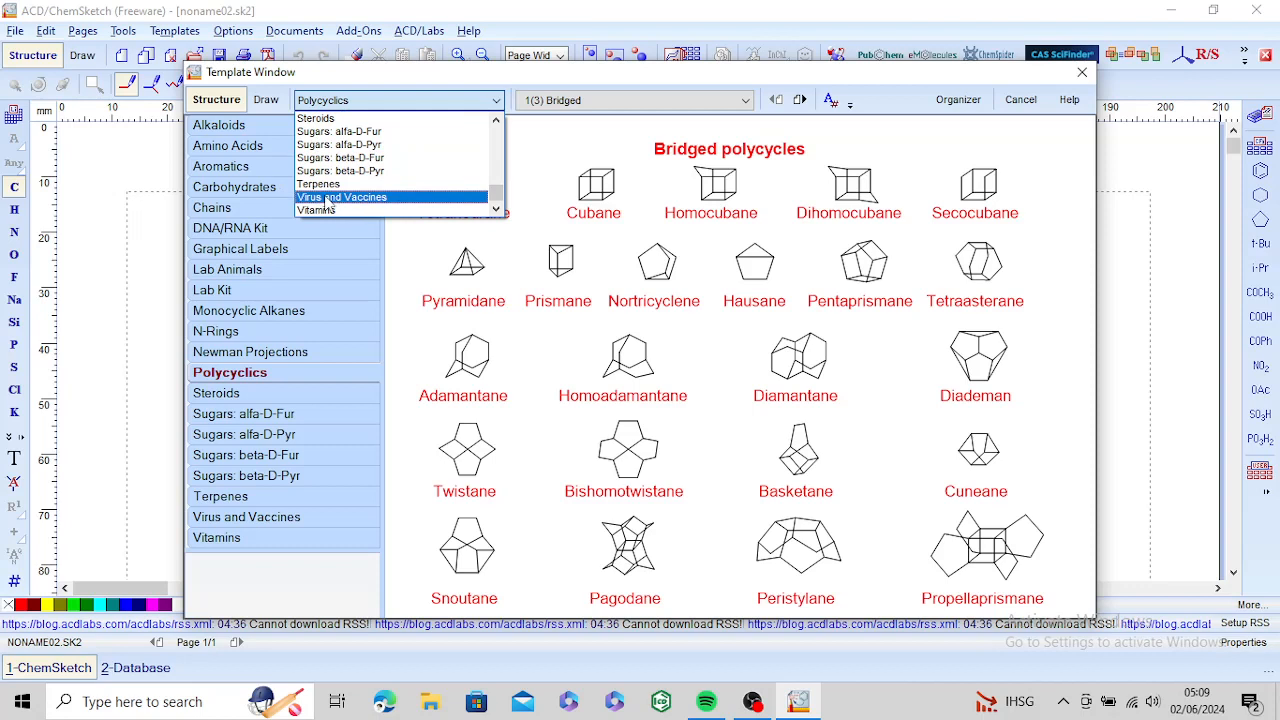
pyautogui.click(496, 103)
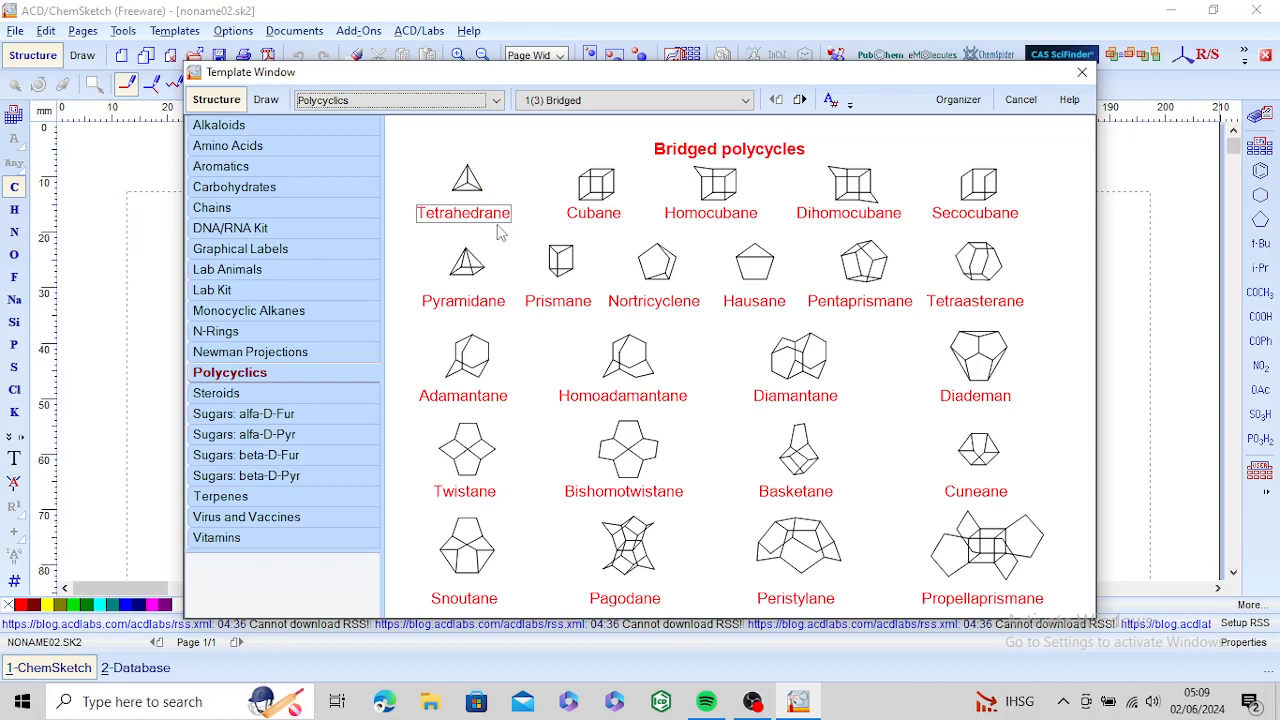
# Step: Place the Alanine (Ala) structure from the Amino Acids templates on the page in Draw mode
pyautogui.click(271, 145)
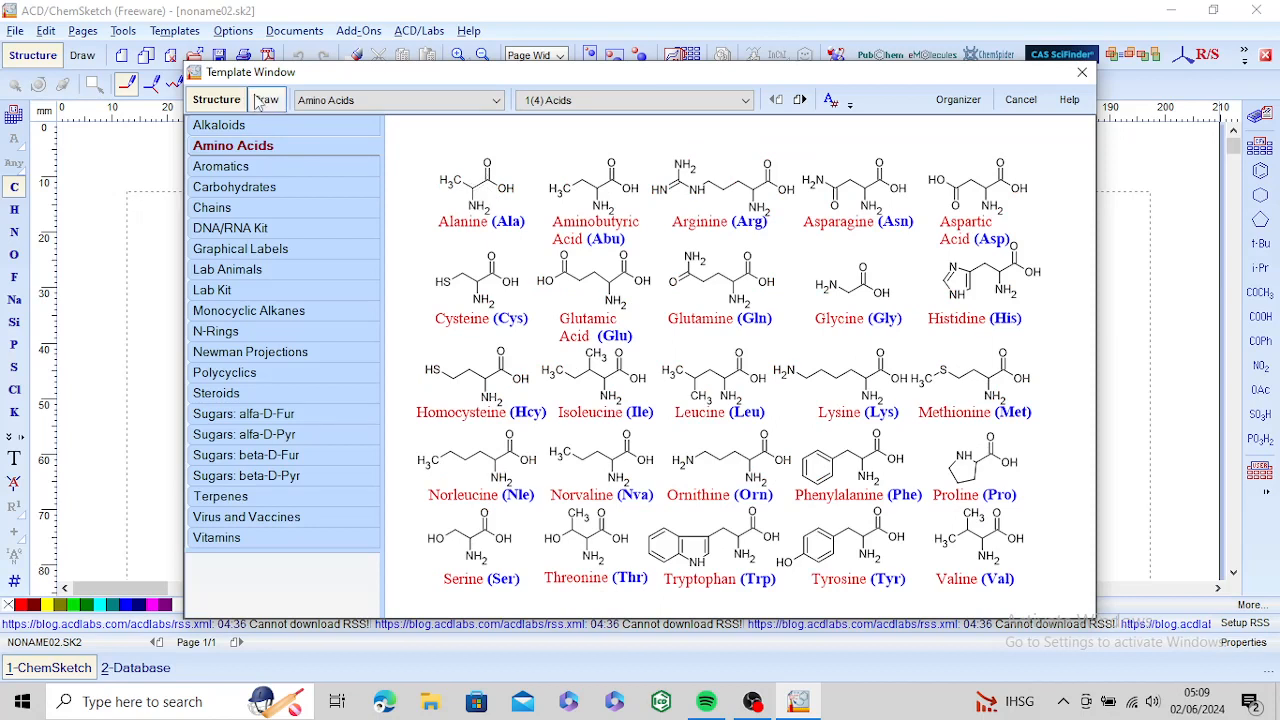
pyautogui.click(493, 204)
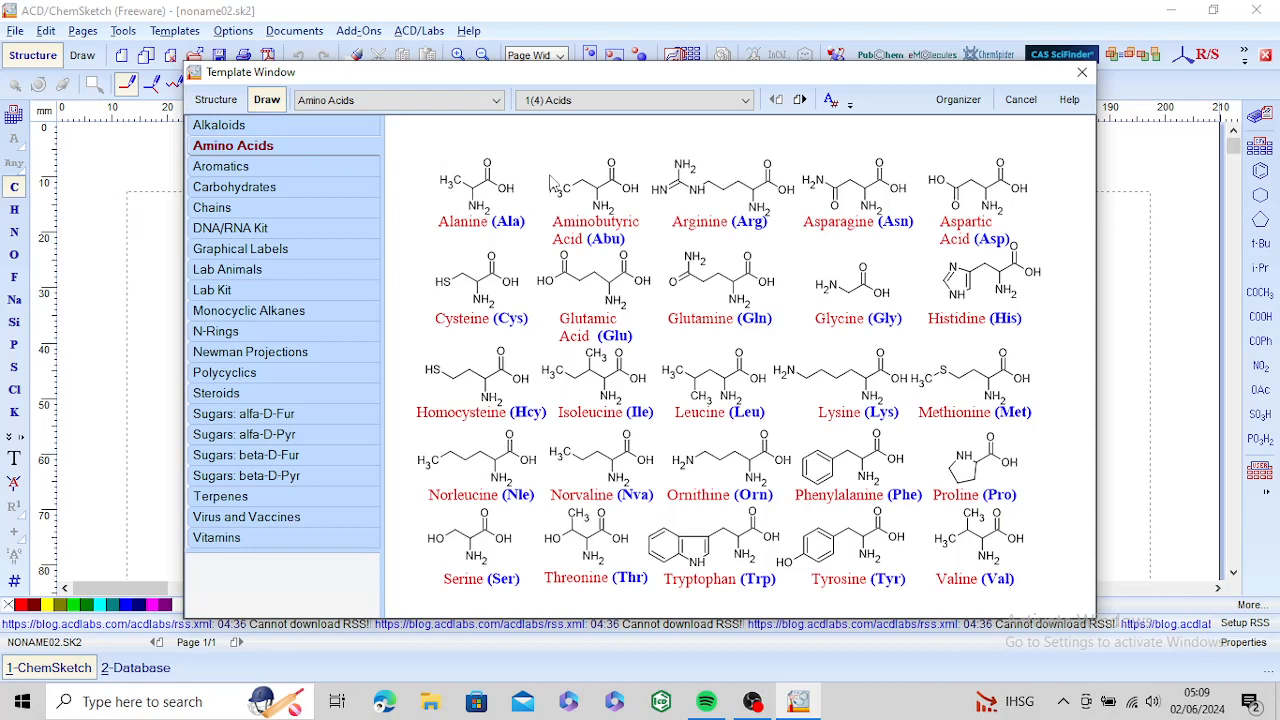
pyautogui.click(487, 196)
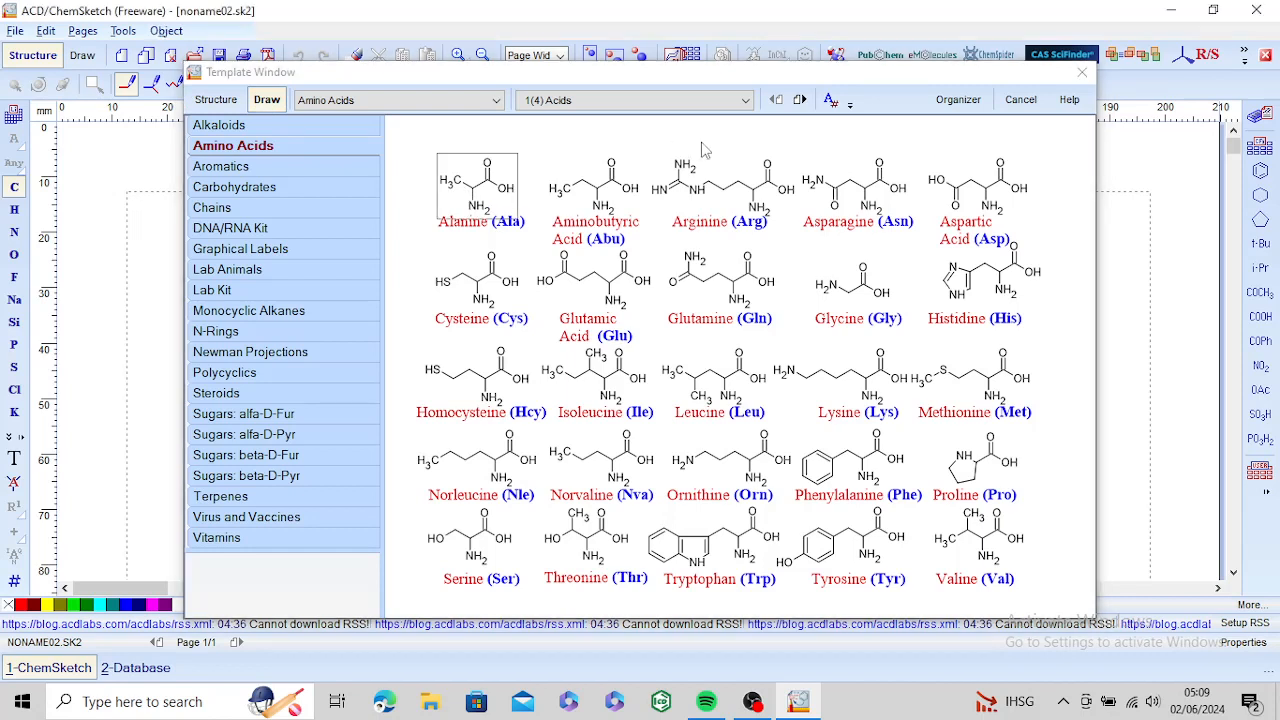
pyautogui.click(1016, 95)
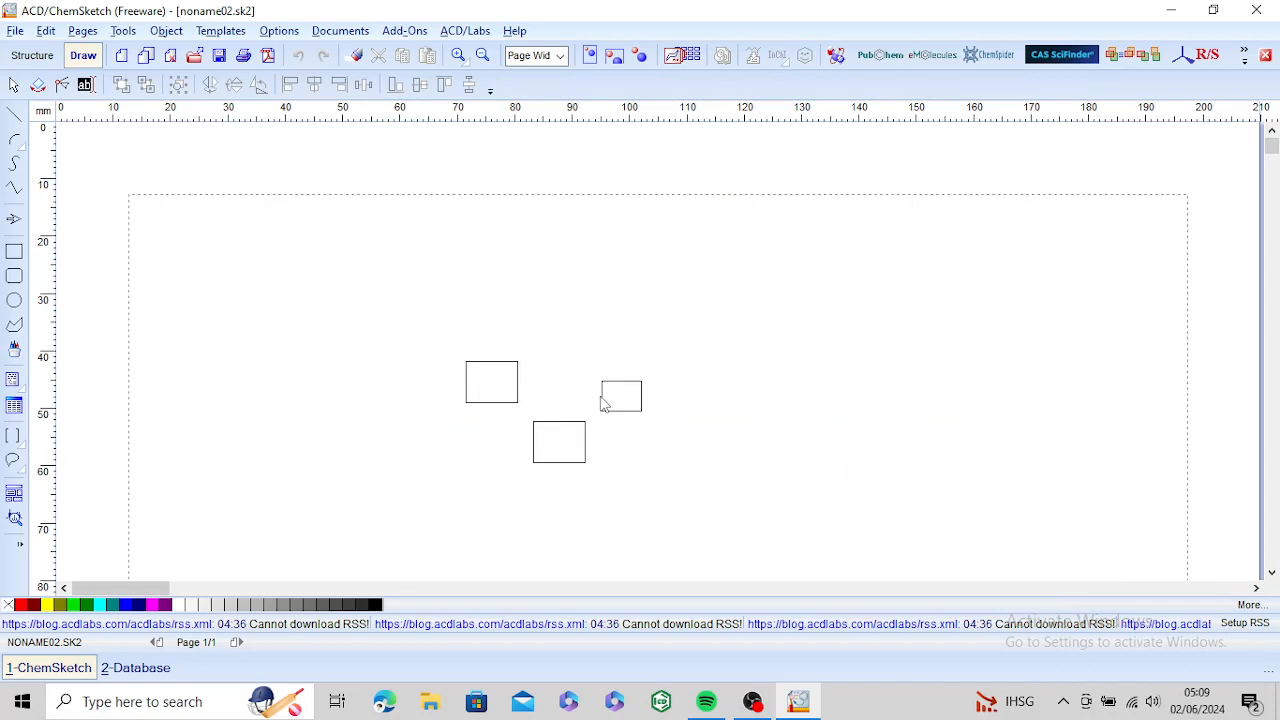
pyautogui.click(601, 403)
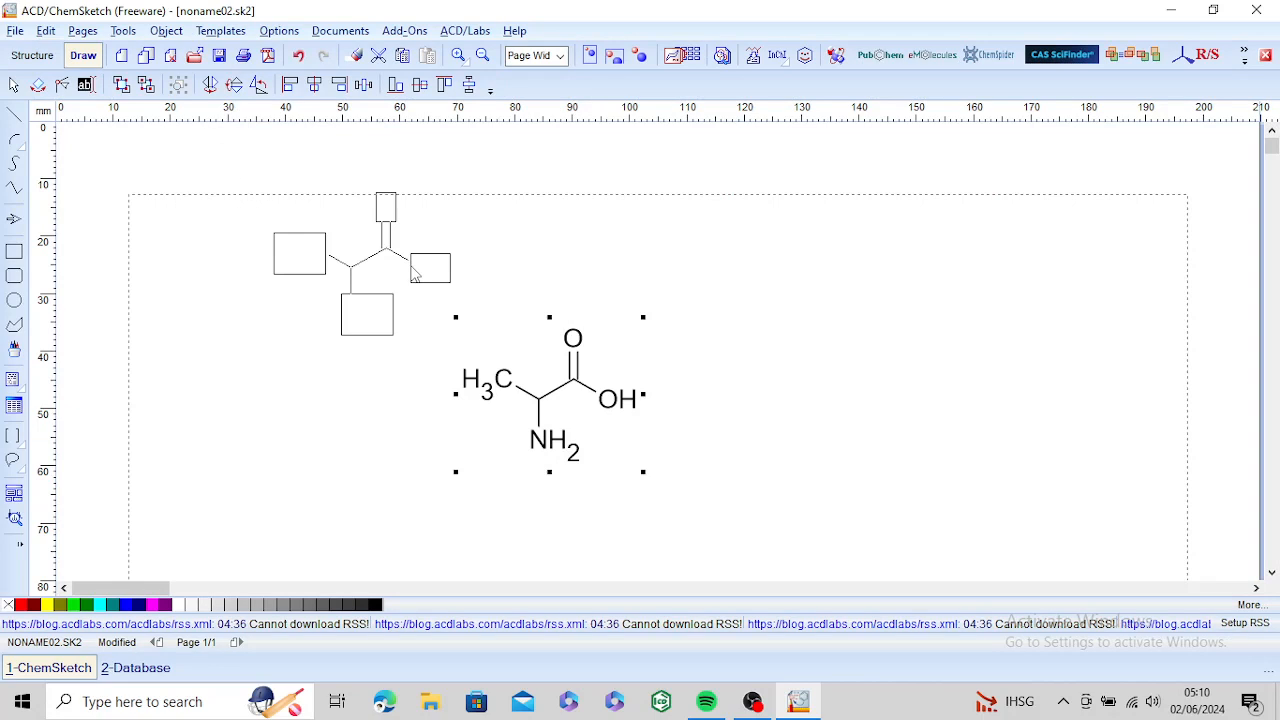
# Step: Undo the placement of the alanine structure and reopen the Template Window in Structure mode
pyautogui.click(300, 55)
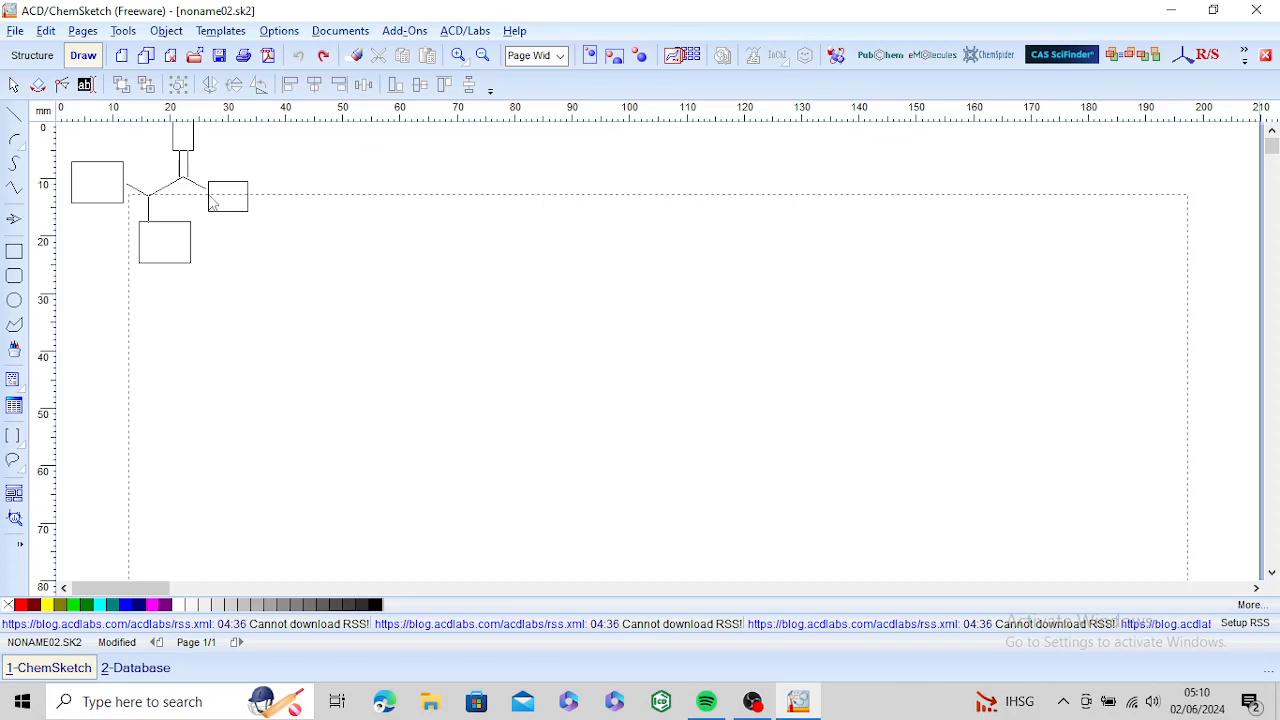
pyautogui.click(32, 55)
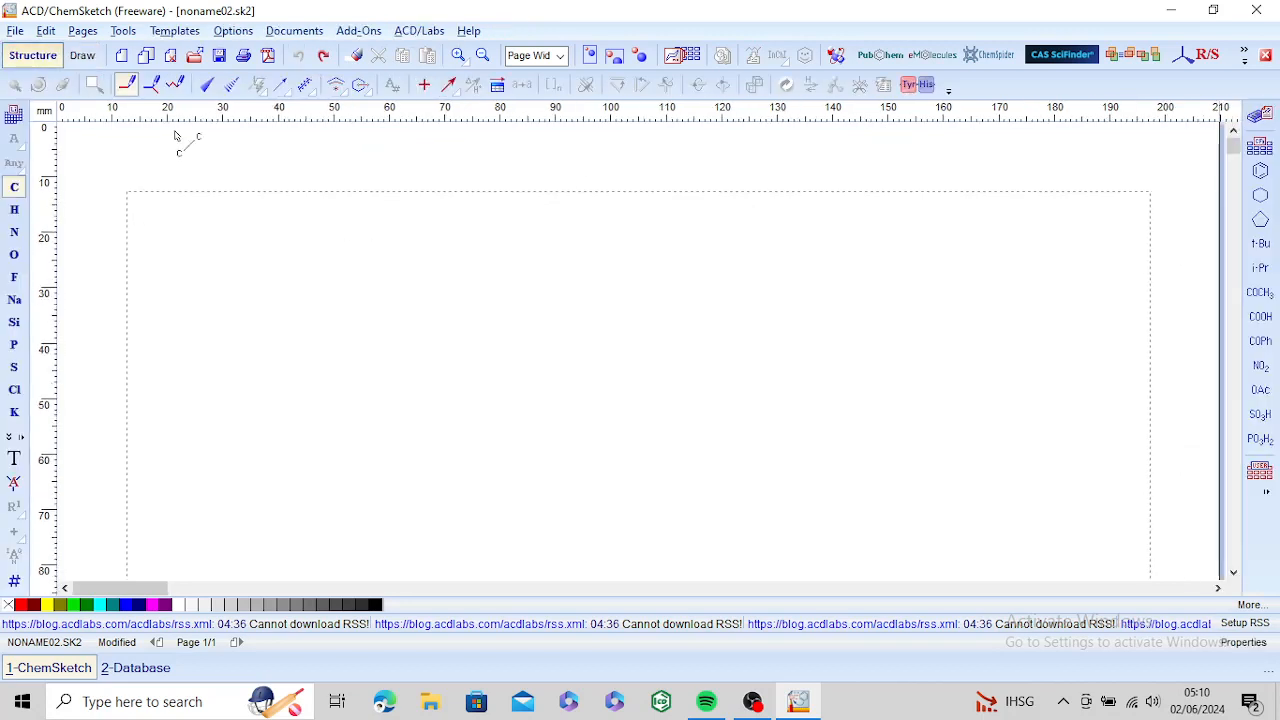
pyautogui.click(694, 58)
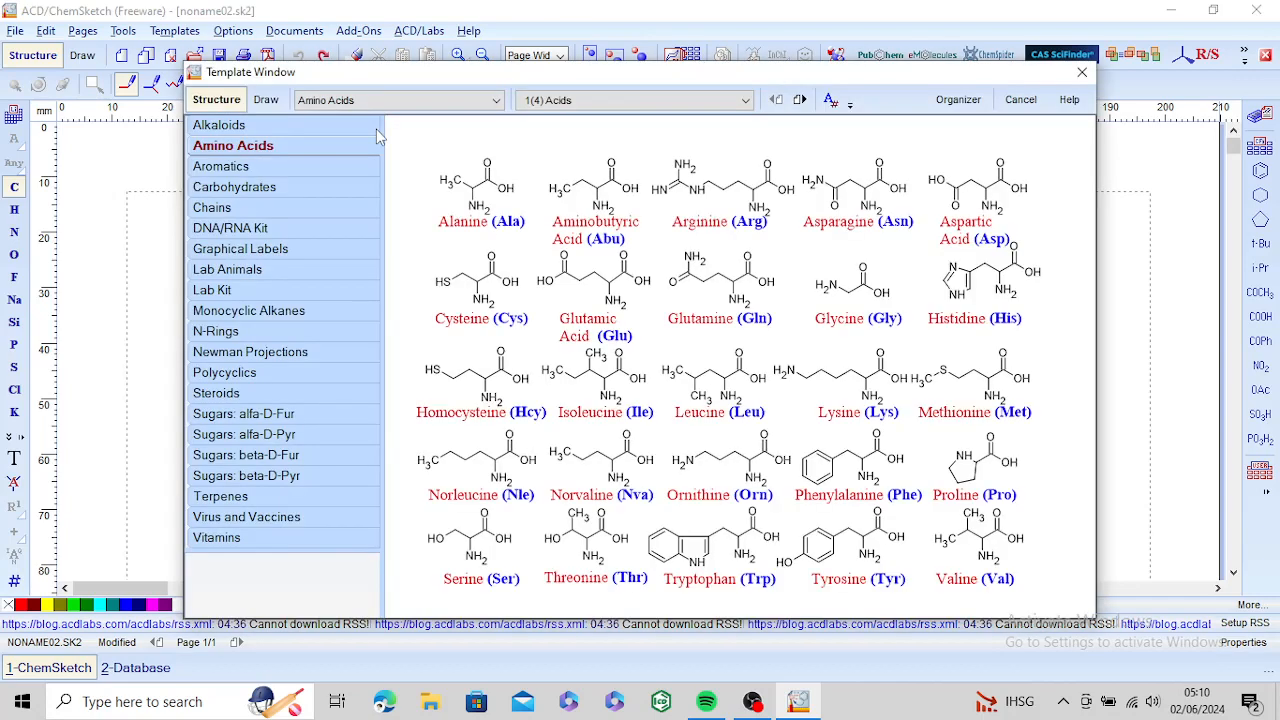
# Step: Close the Template Window and compare the Radioactivity and Classic coloration schemes in the Periodic Table of Elements
pyautogui.click(1082, 73)
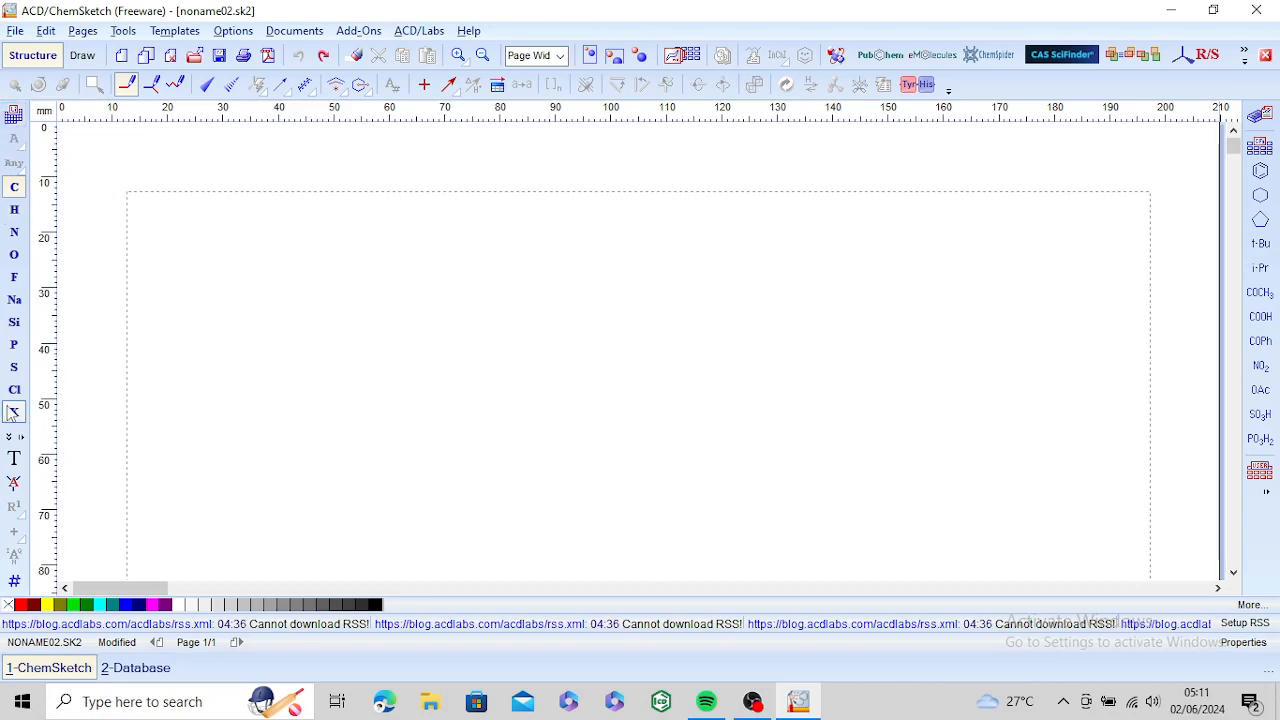
pyautogui.click(14, 116)
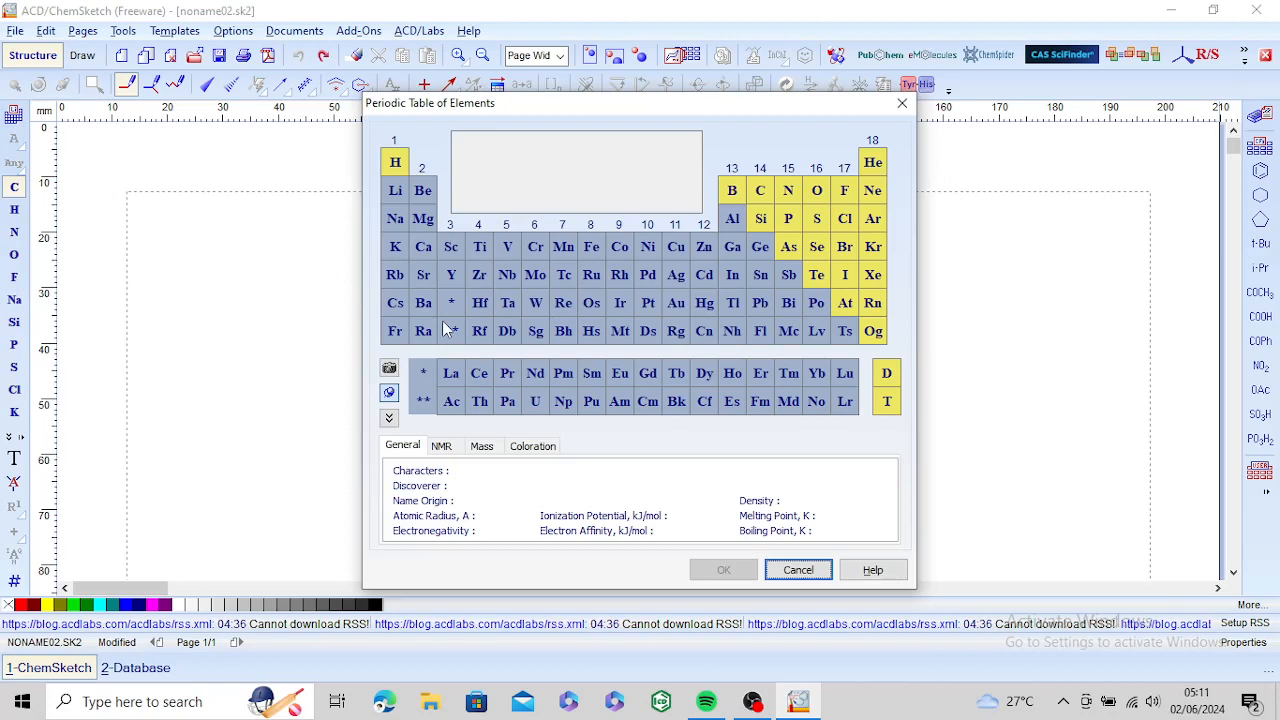
pyautogui.click(530, 450)
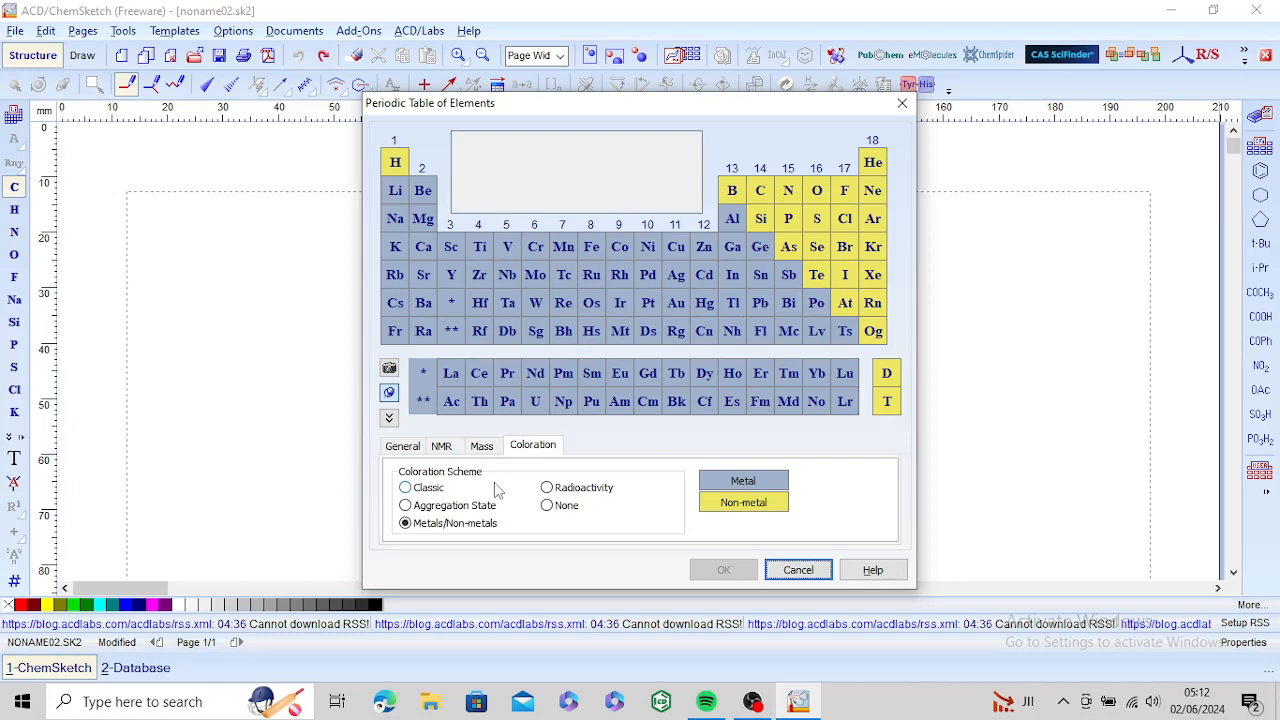
pyautogui.click(548, 488)
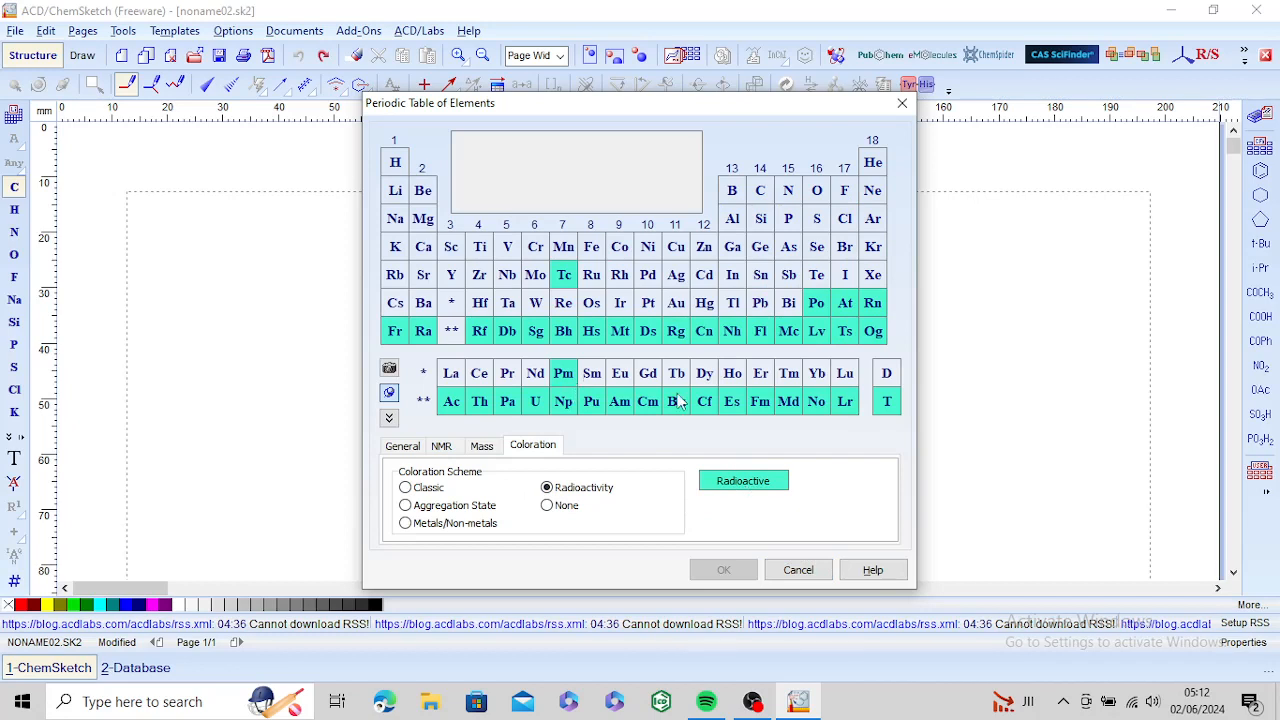
pyautogui.click(406, 489)
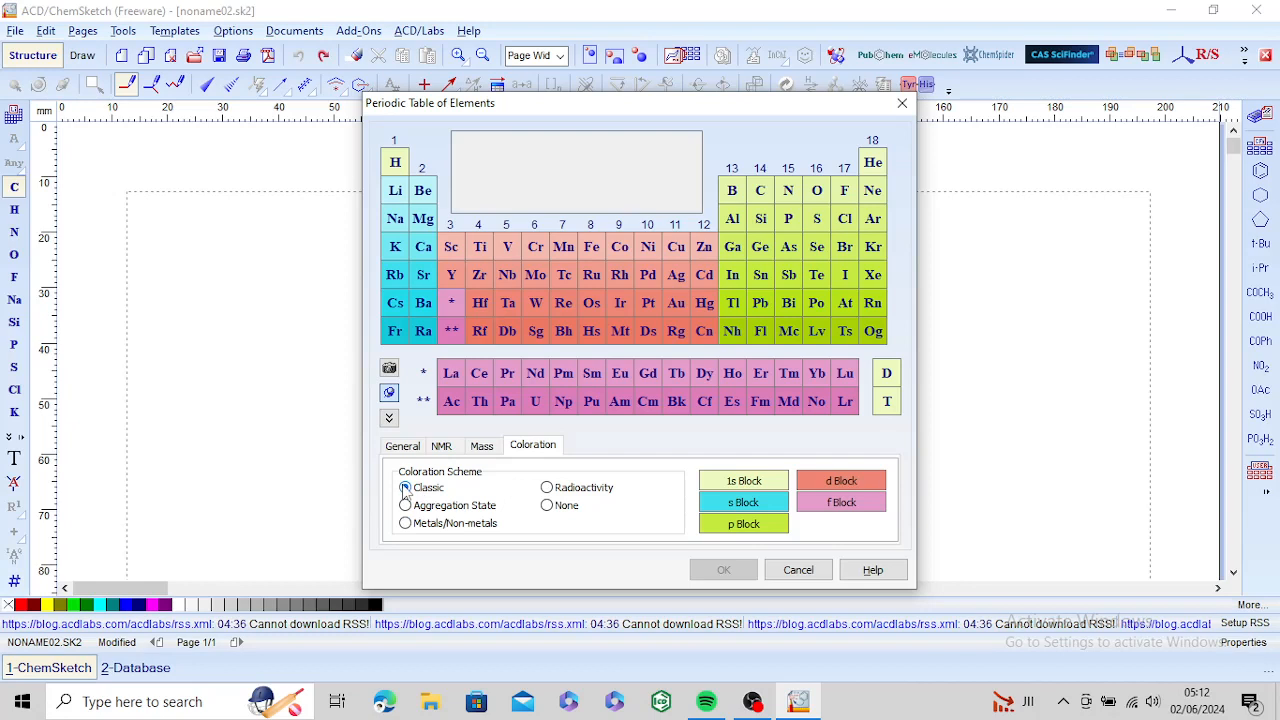
pyautogui.click(548, 488)
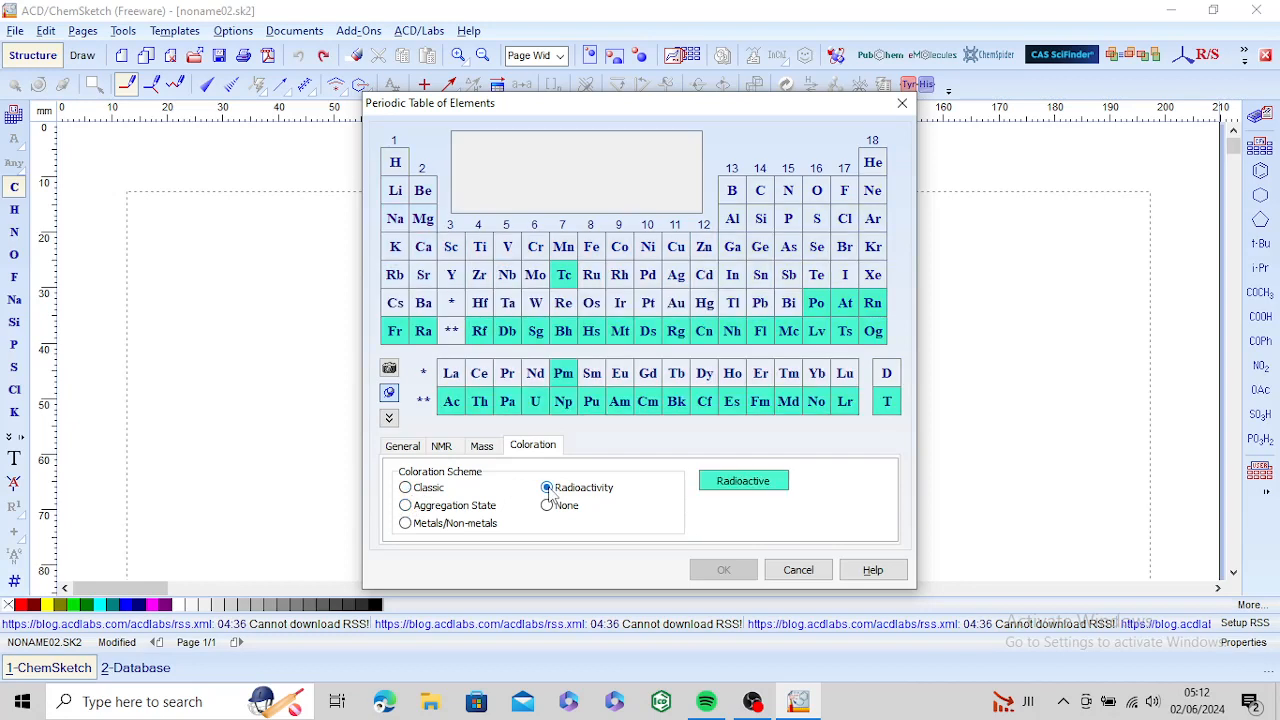
# Step: Review carbon's mass, NMR and general data in the periodic table, and close it without choosing an element
pyautogui.click(482, 447)
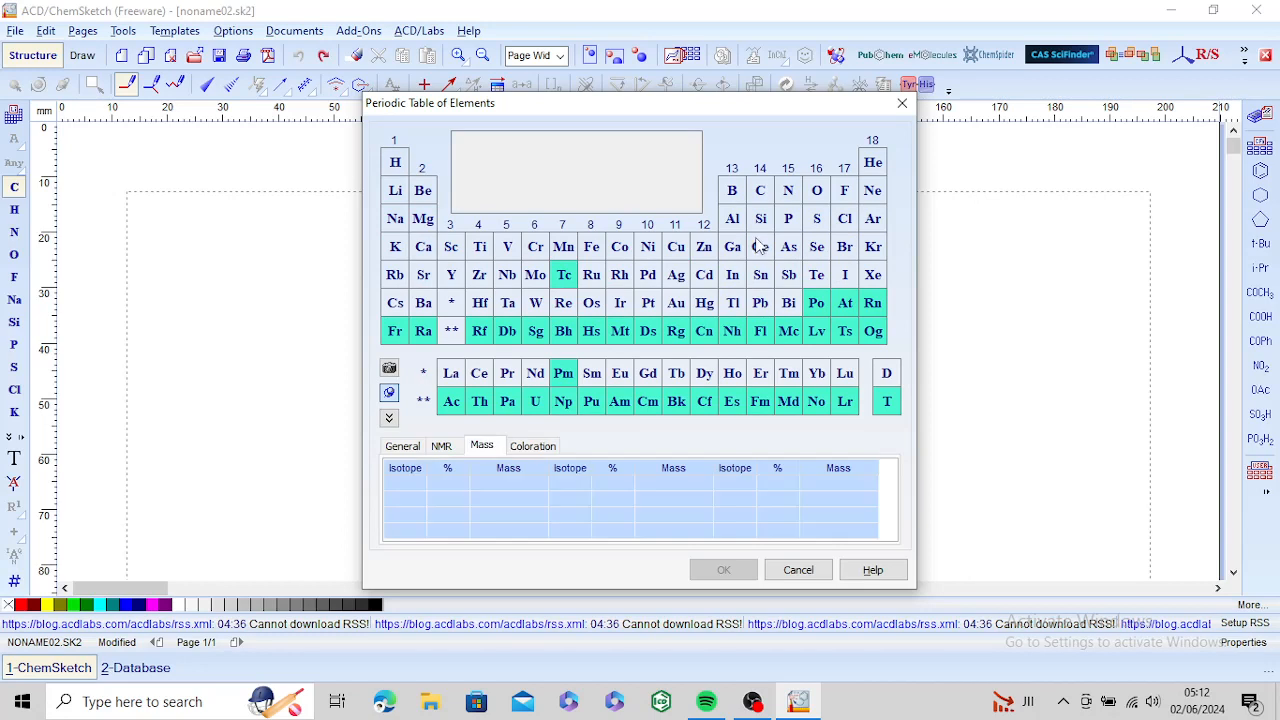
pyautogui.click(761, 191)
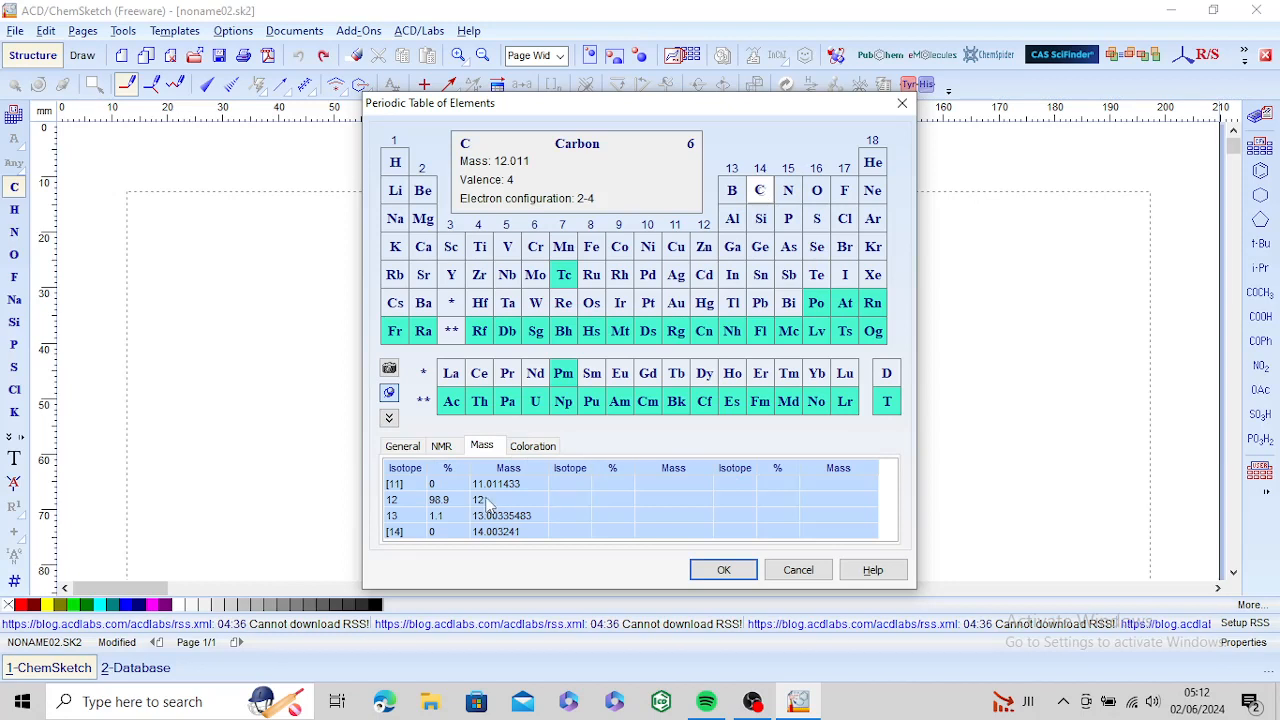
pyautogui.click(441, 447)
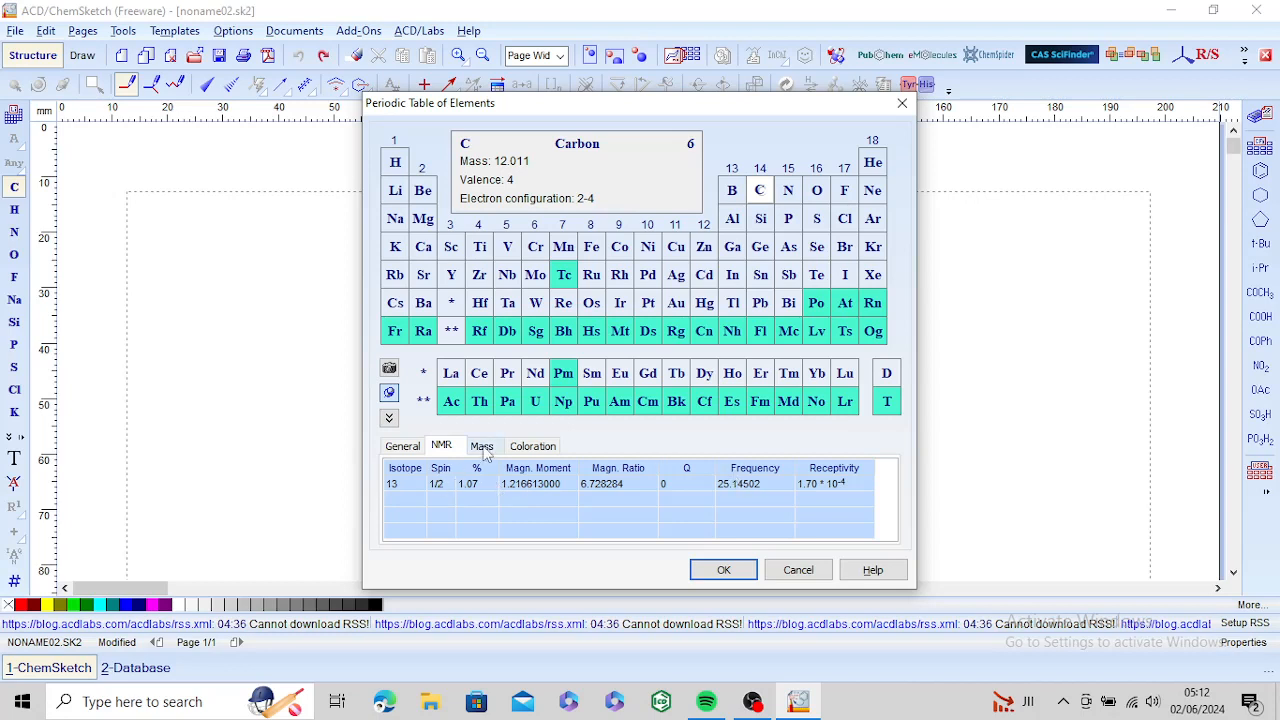
pyautogui.click(405, 446)
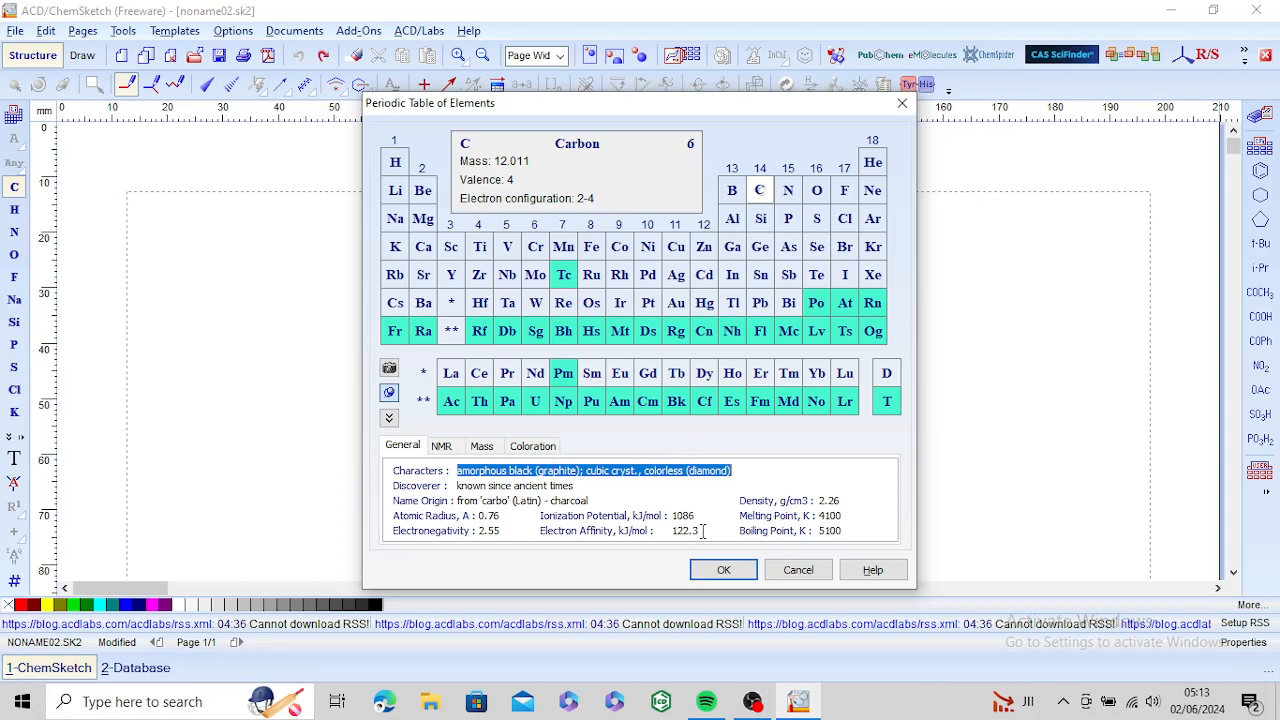
pyautogui.click(798, 570)
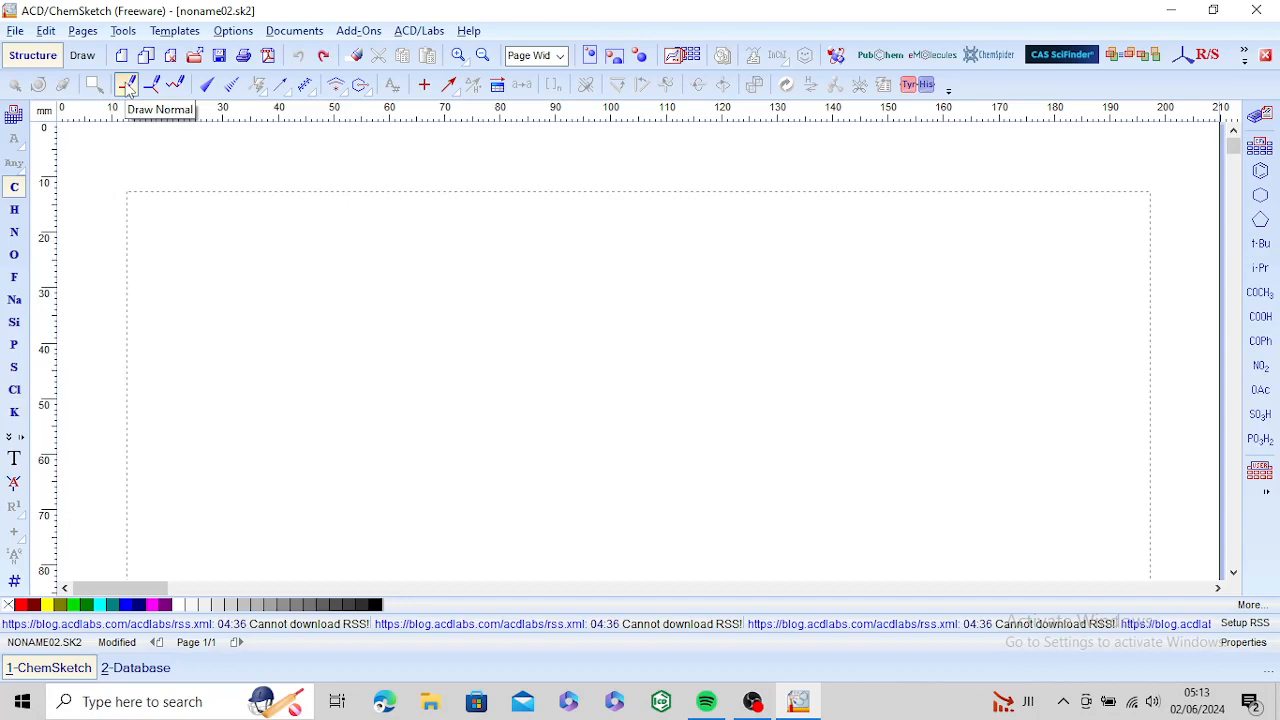
# Step: Look through the Table of Radicals and close it without choosing a group
pyautogui.click(240, 252)
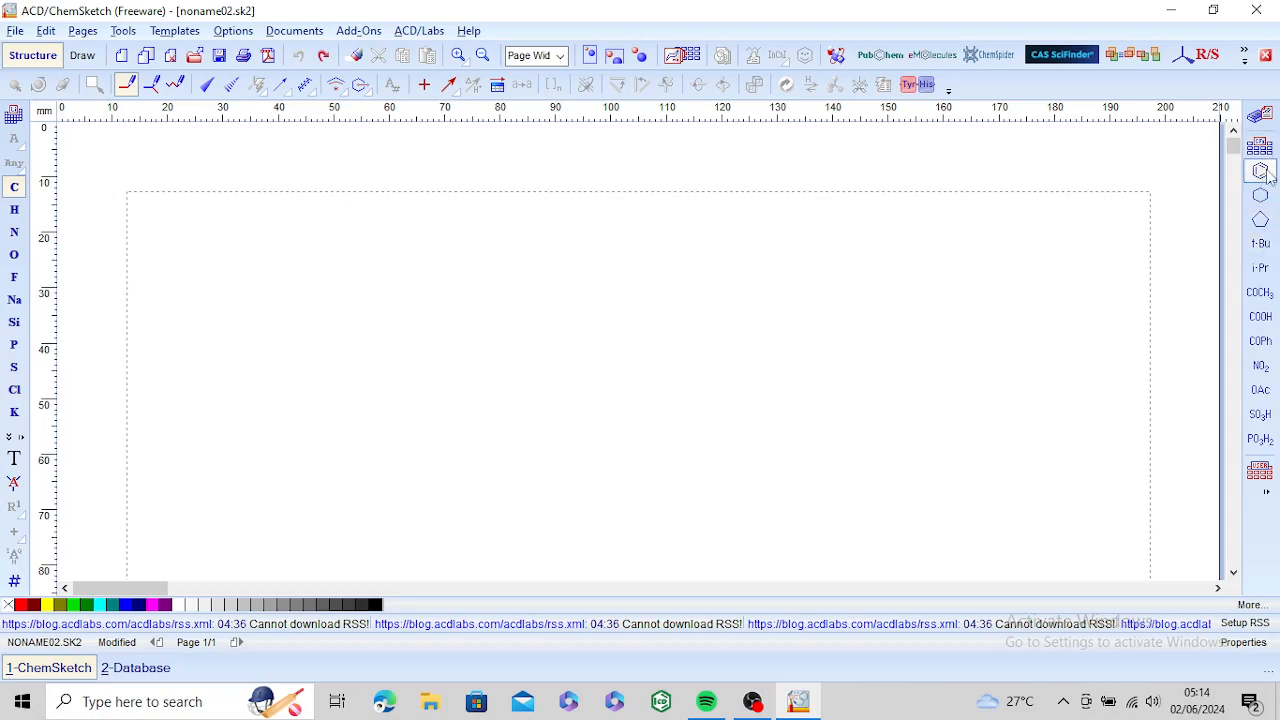
pyautogui.click(1263, 147)
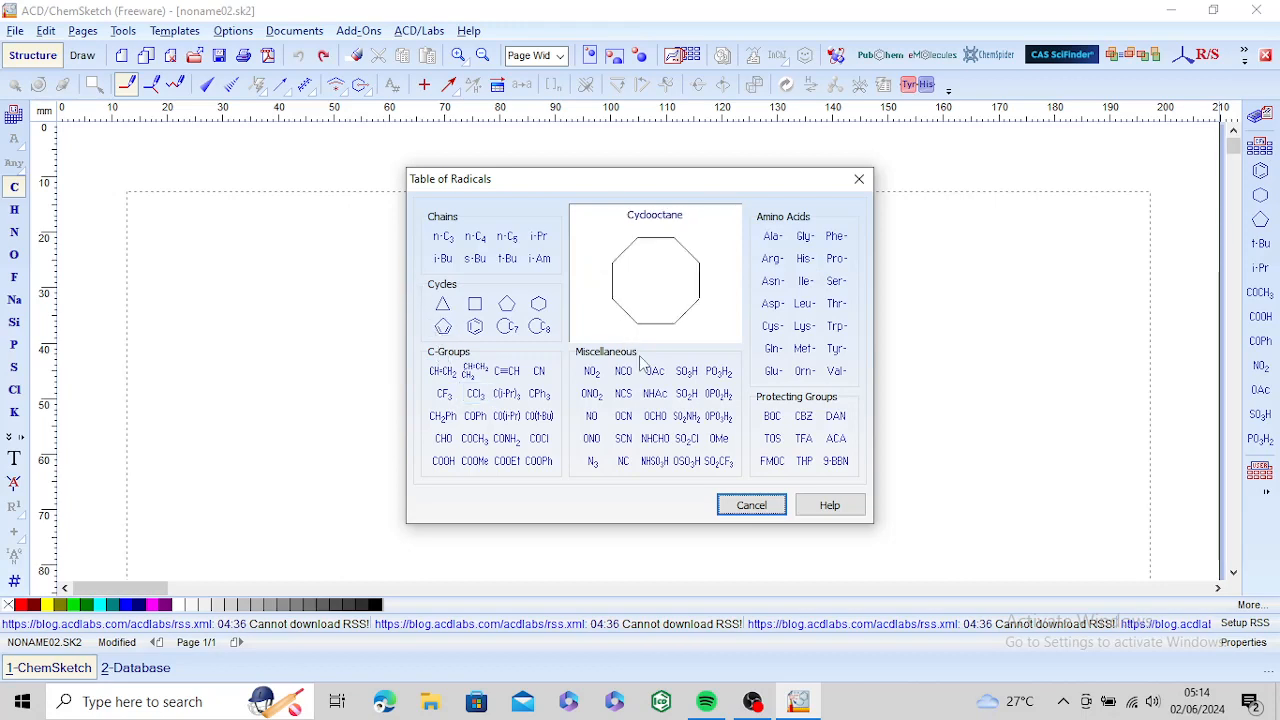
pyautogui.click(760, 508)
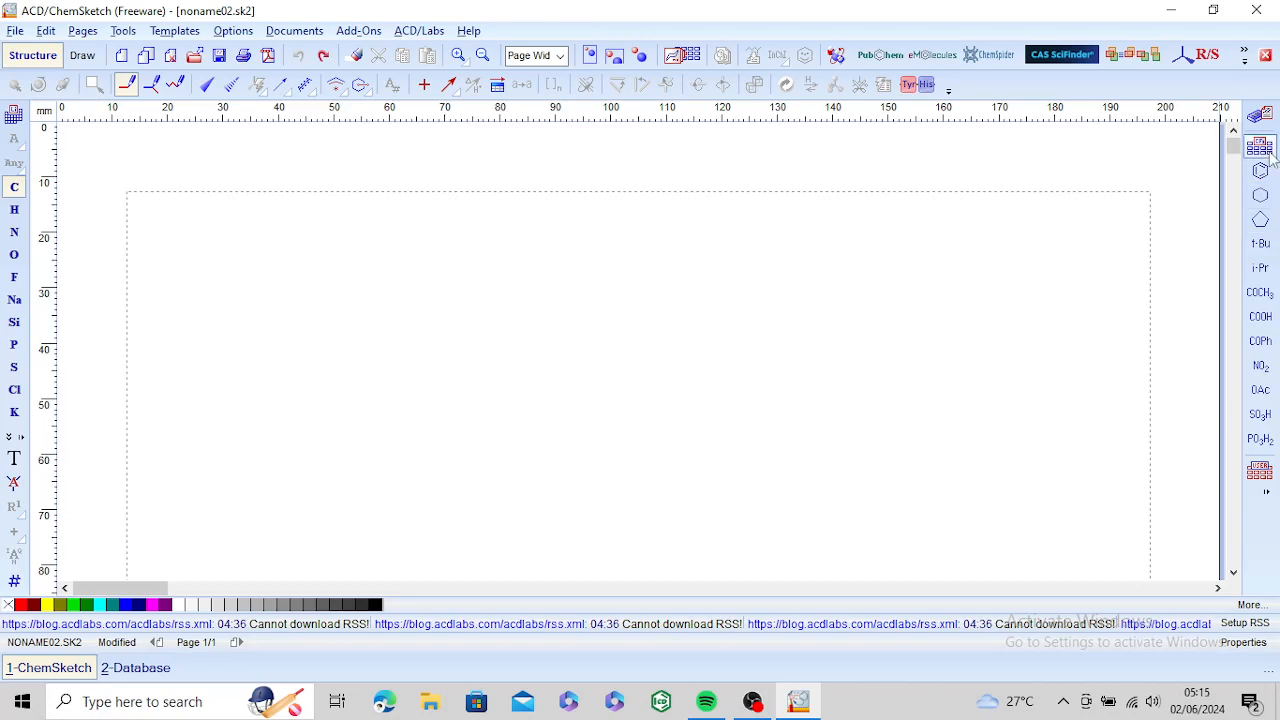
# Step: Place a benzene ring on the page and attach a methyl group to its uppermost carbon with a vertical single bond
pyautogui.click(1261, 172)
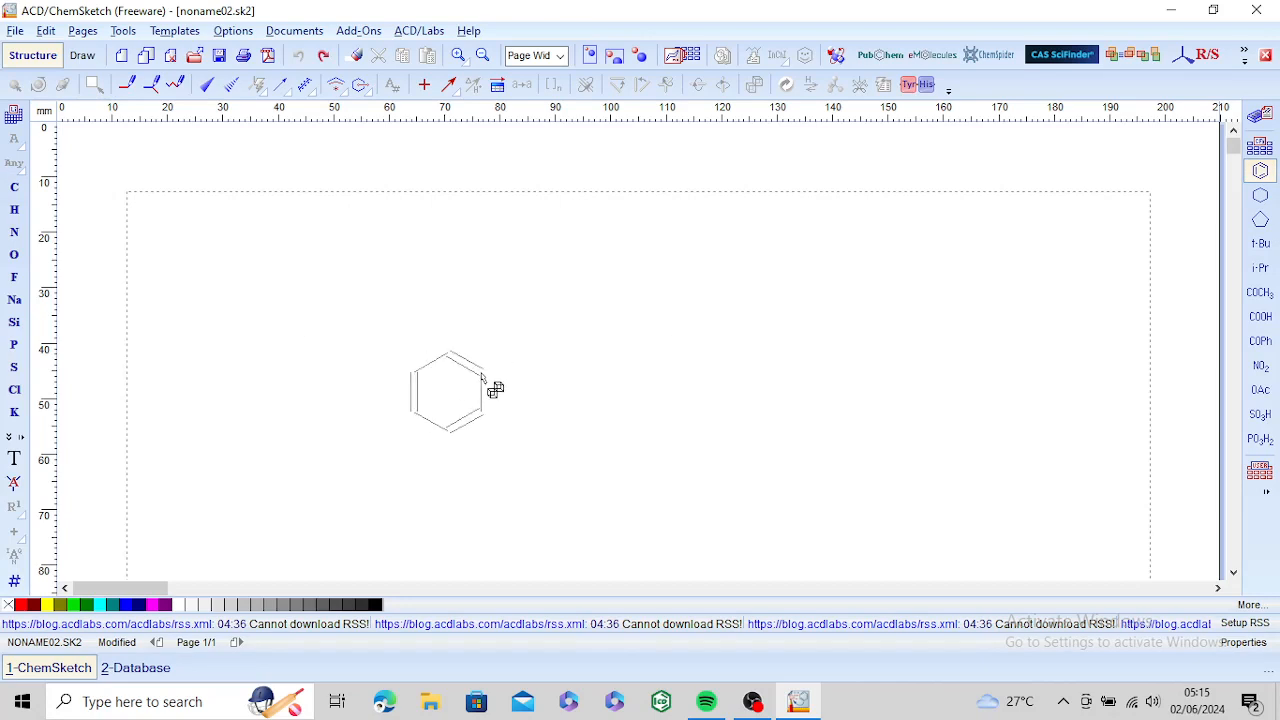
pyautogui.click(482, 376)
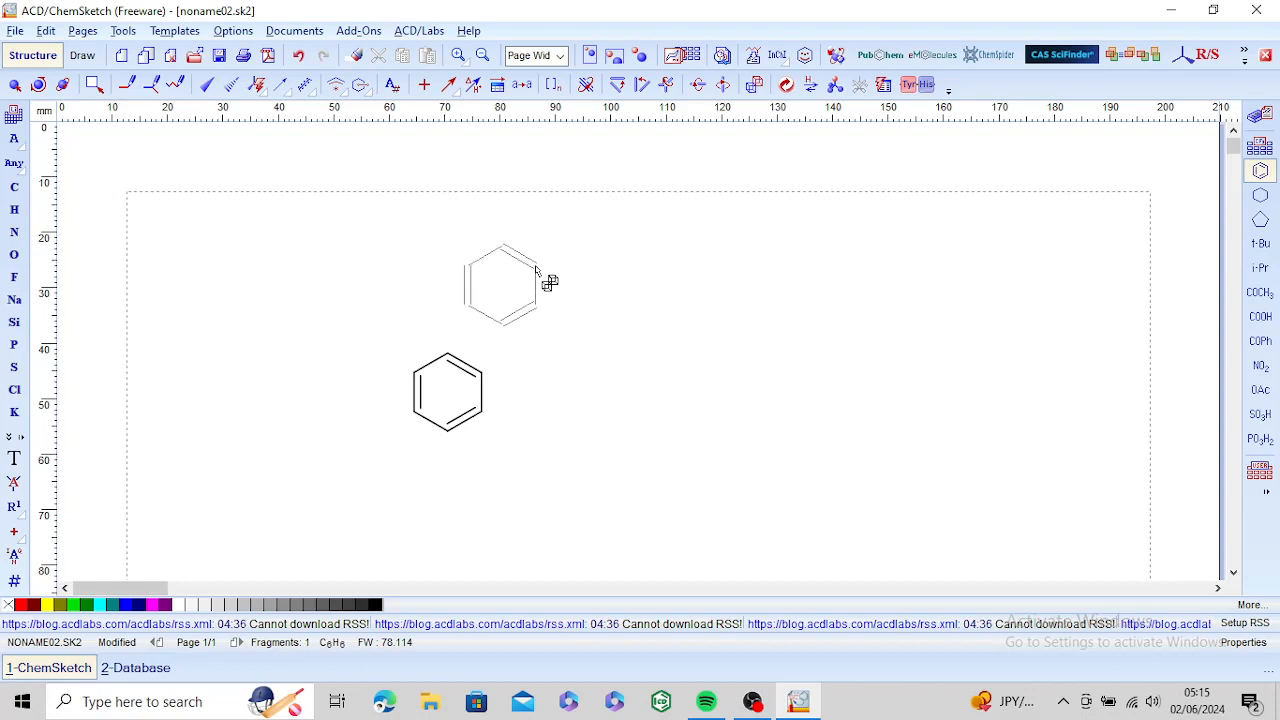
pyautogui.click(135, 88)
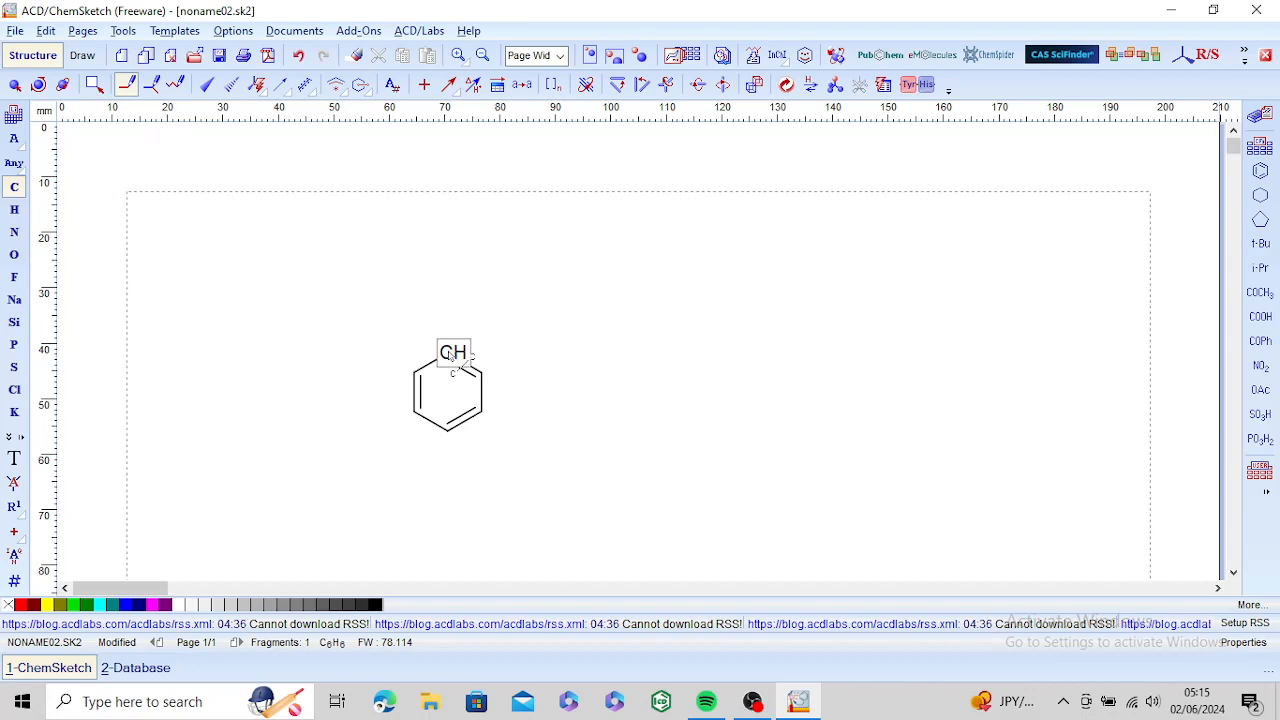
pyautogui.moveTo(450, 354); pyautogui.dragTo(448, 303)
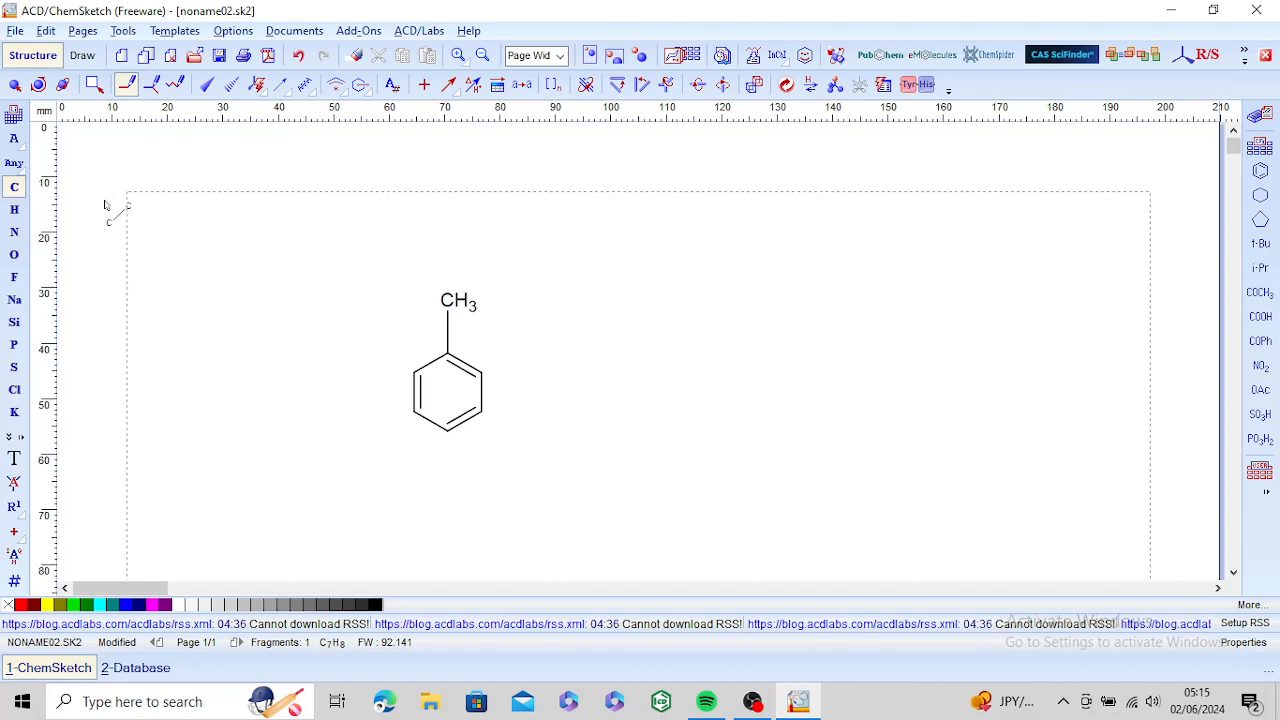
# Step: Turn the methyl group into a carboxylic acid by adding a single-bonded OH and a double-bonded oxygen
pyautogui.click(15, 255)
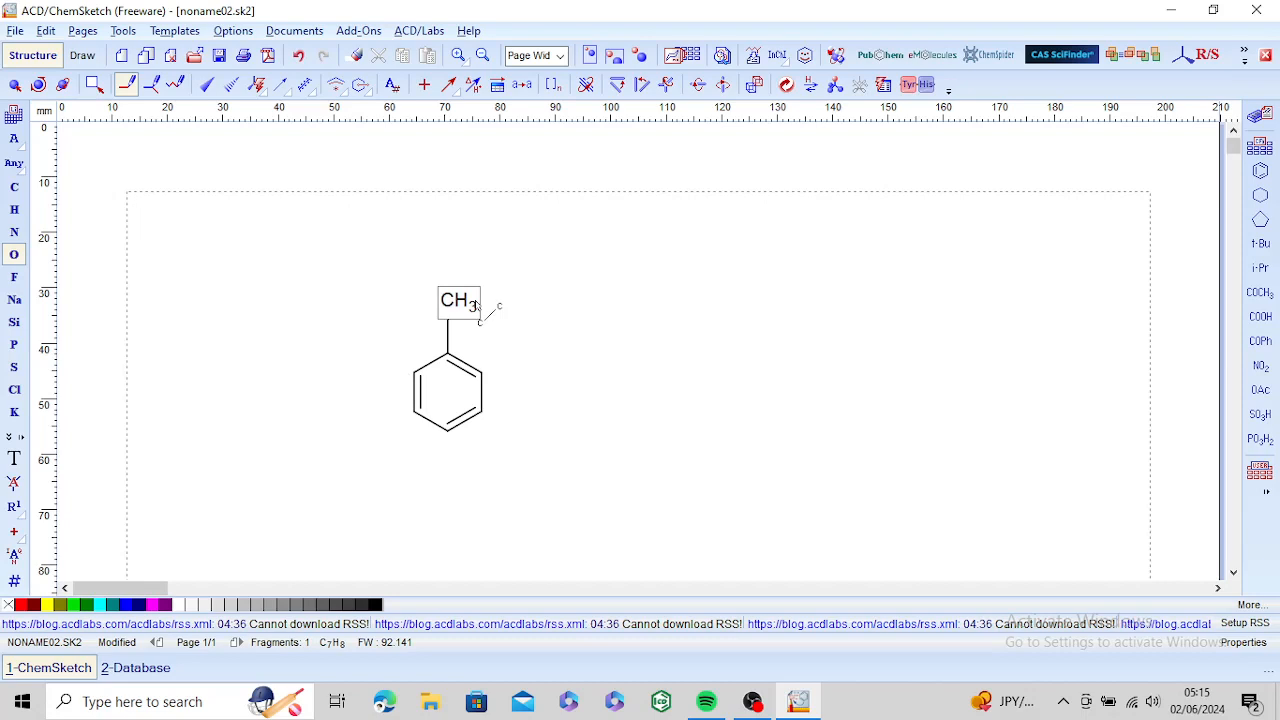
pyautogui.moveTo(455, 305); pyautogui.dragTo(503, 276)
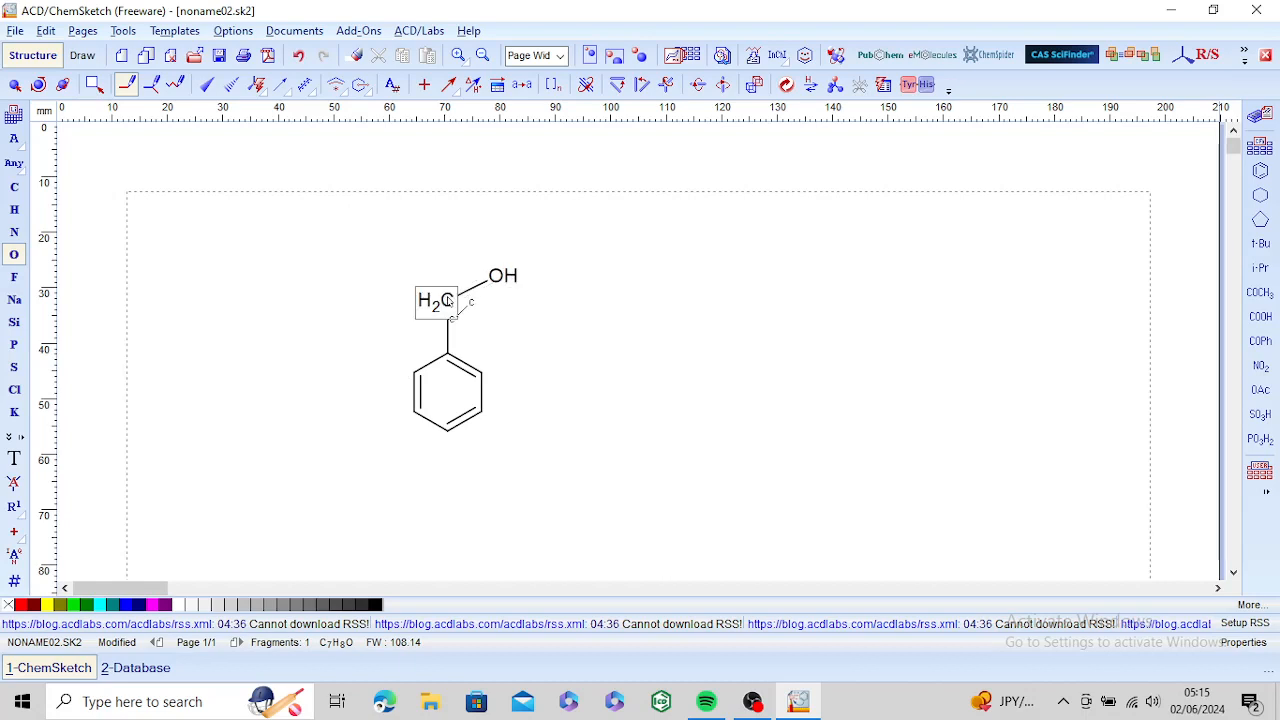
pyautogui.moveTo(449, 302); pyautogui.dragTo(408, 270)
pyautogui.click(409, 272)
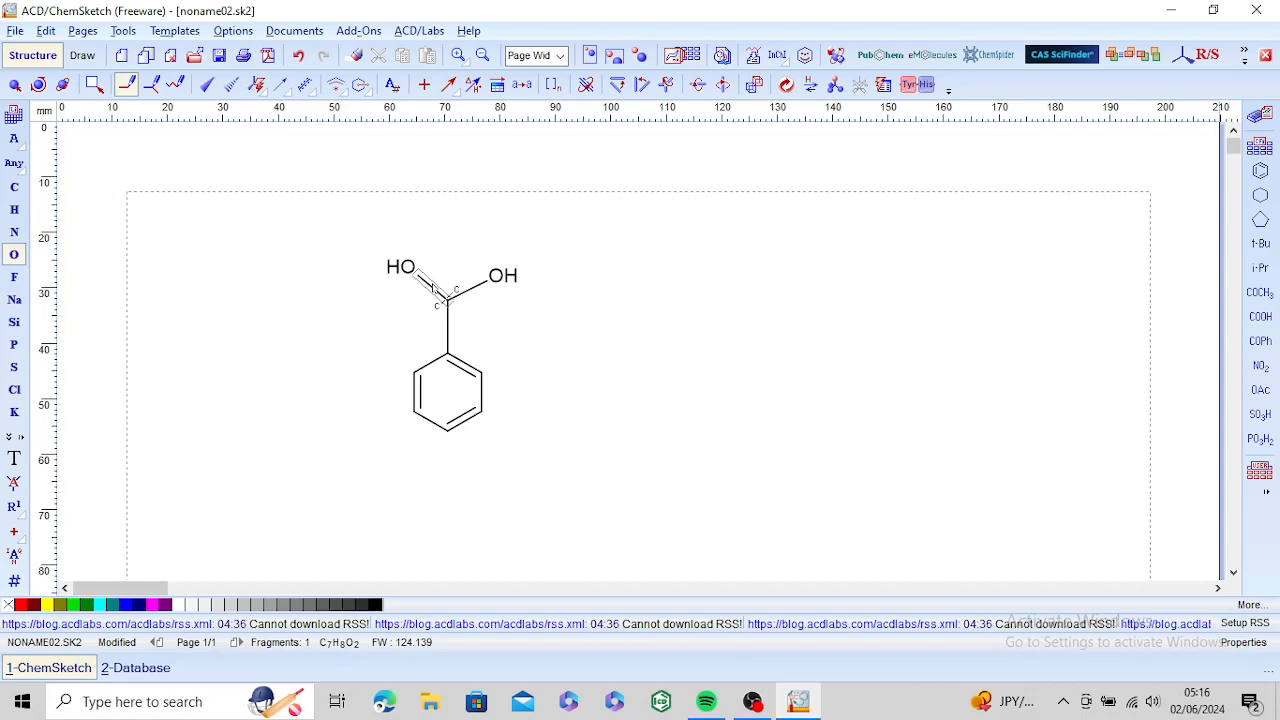
pyautogui.click(433, 287)
pyautogui.click(433, 288)
pyautogui.click(433, 289)
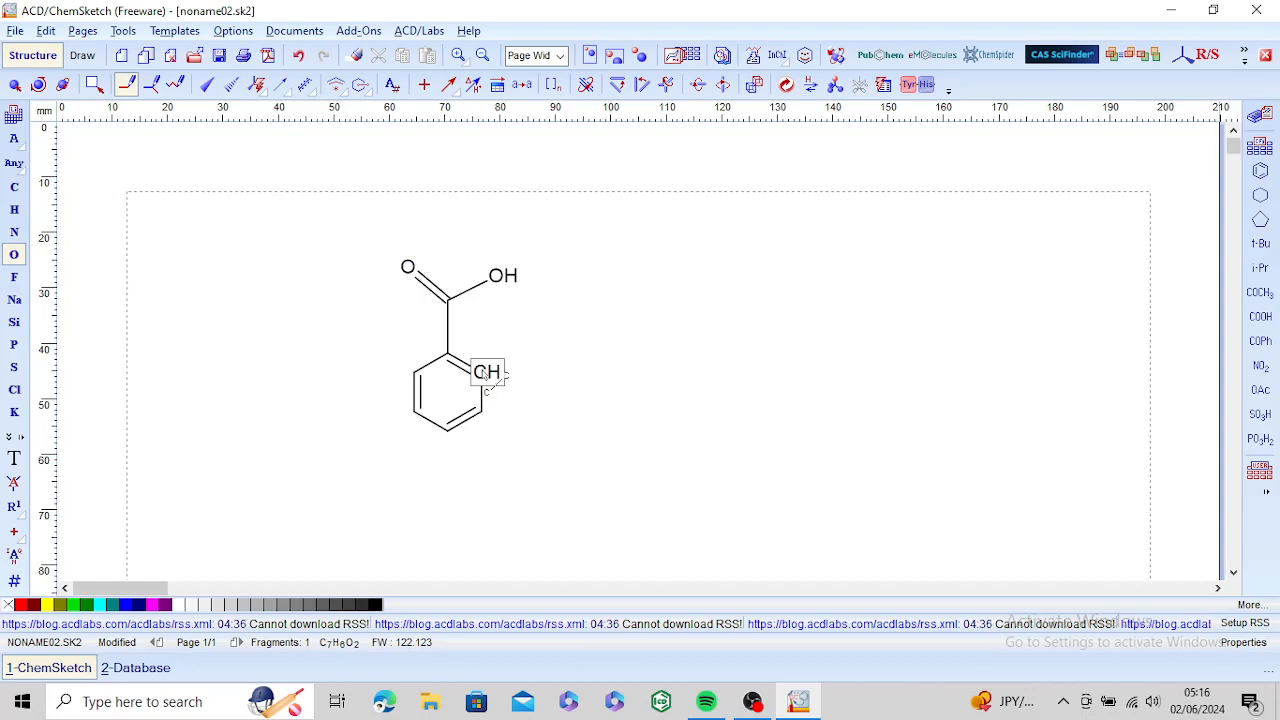
# Step: Attach an oxygen to the ring carbon next to the carboxylic acid and extend it with a two-carbon chain
pyautogui.moveTo(486, 374); pyautogui.dragTo(534, 354)
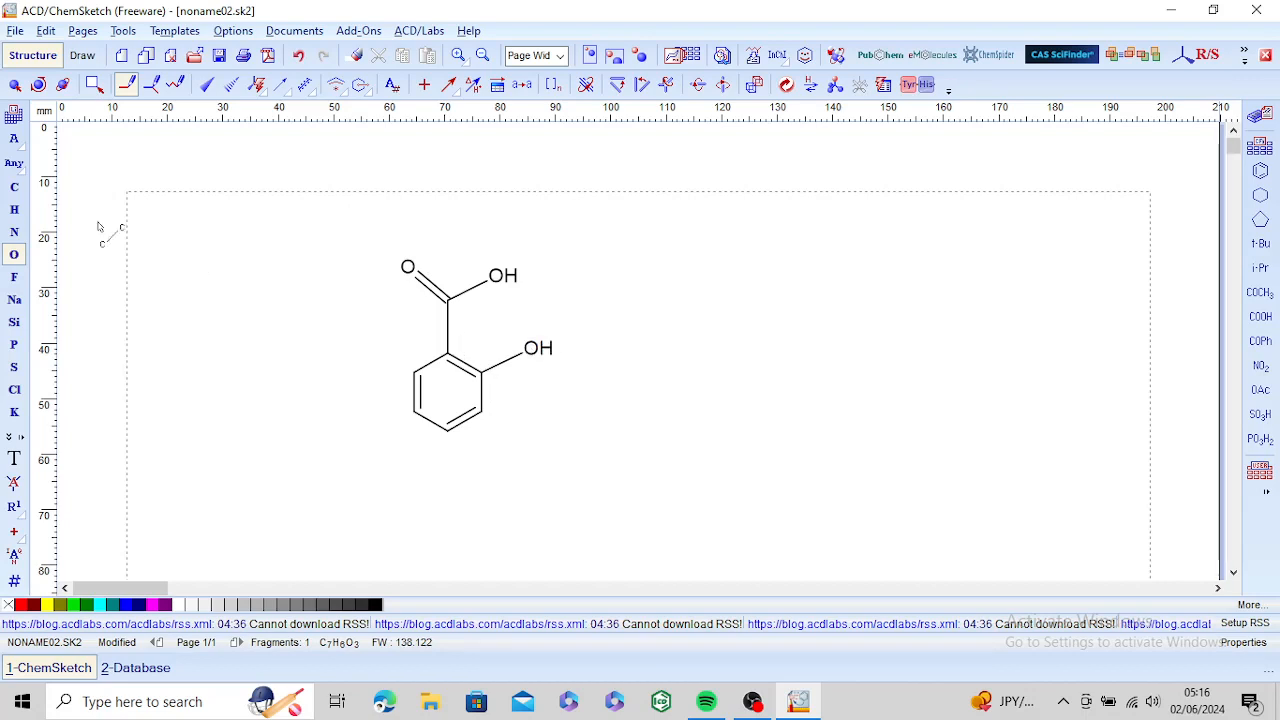
pyautogui.click(18, 190)
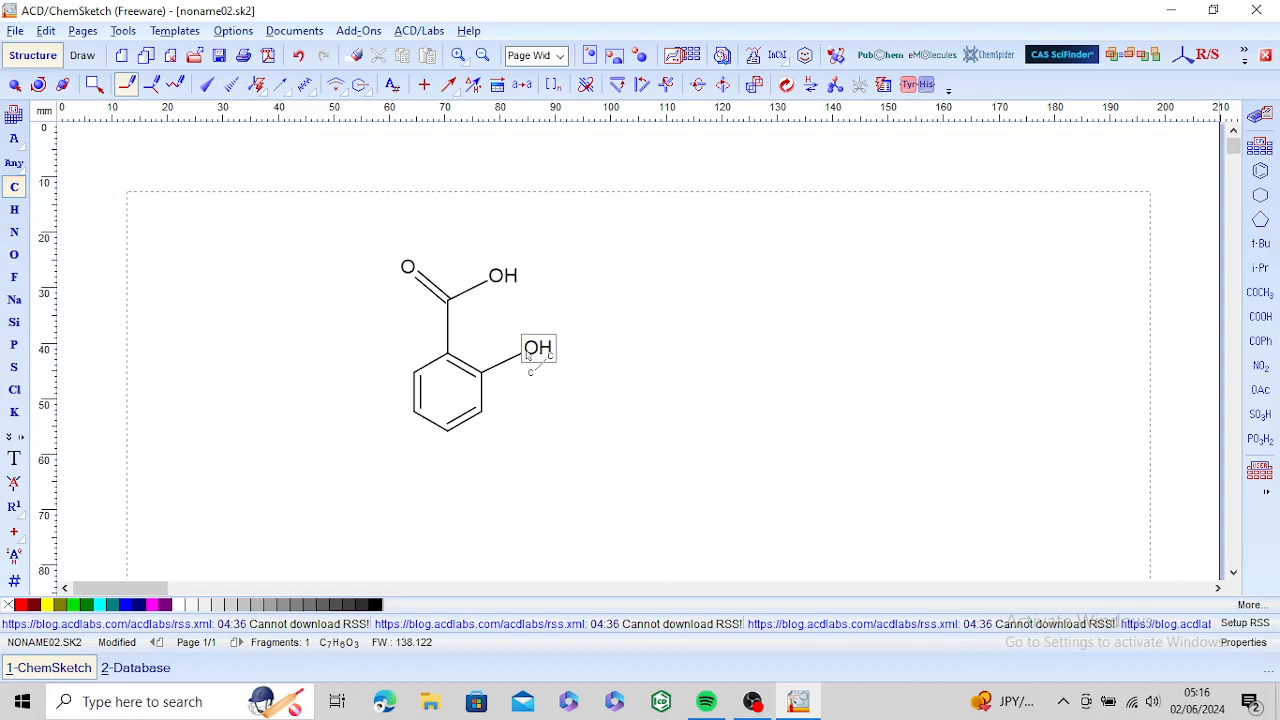
pyautogui.moveTo(530, 355); pyautogui.dragTo(582, 383)
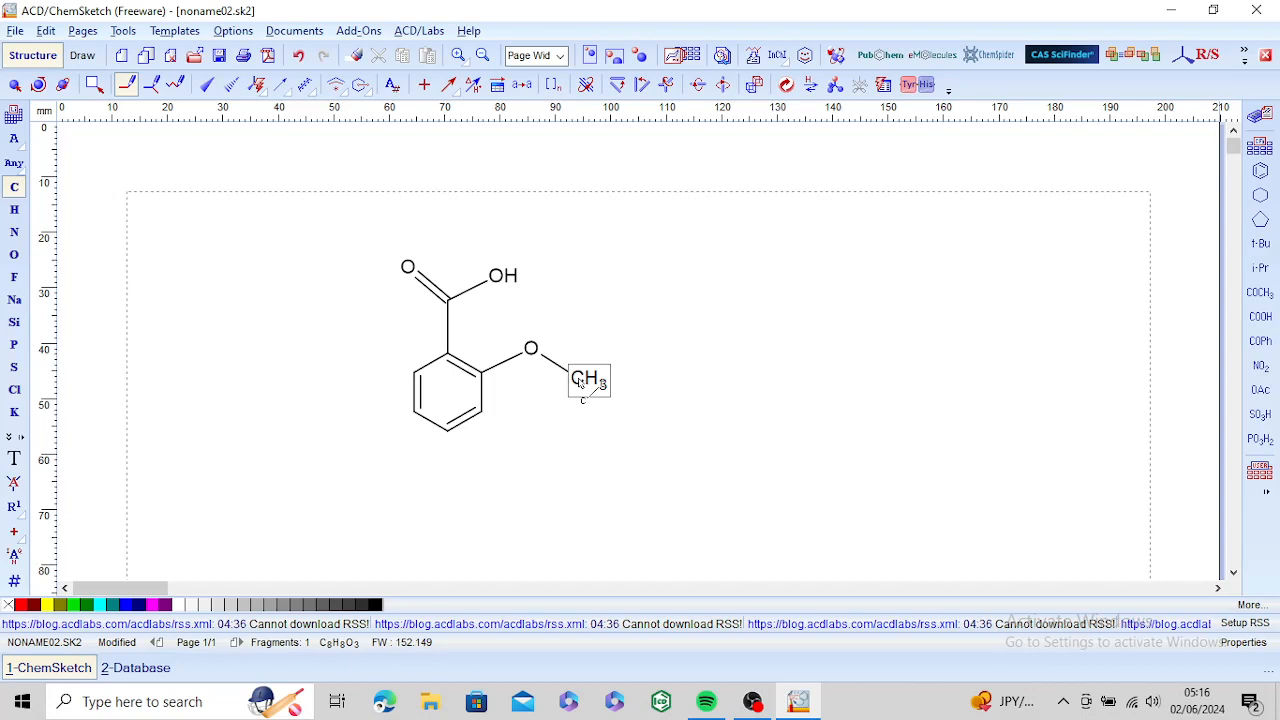
pyautogui.moveTo(582, 384); pyautogui.dragTo(642, 352)
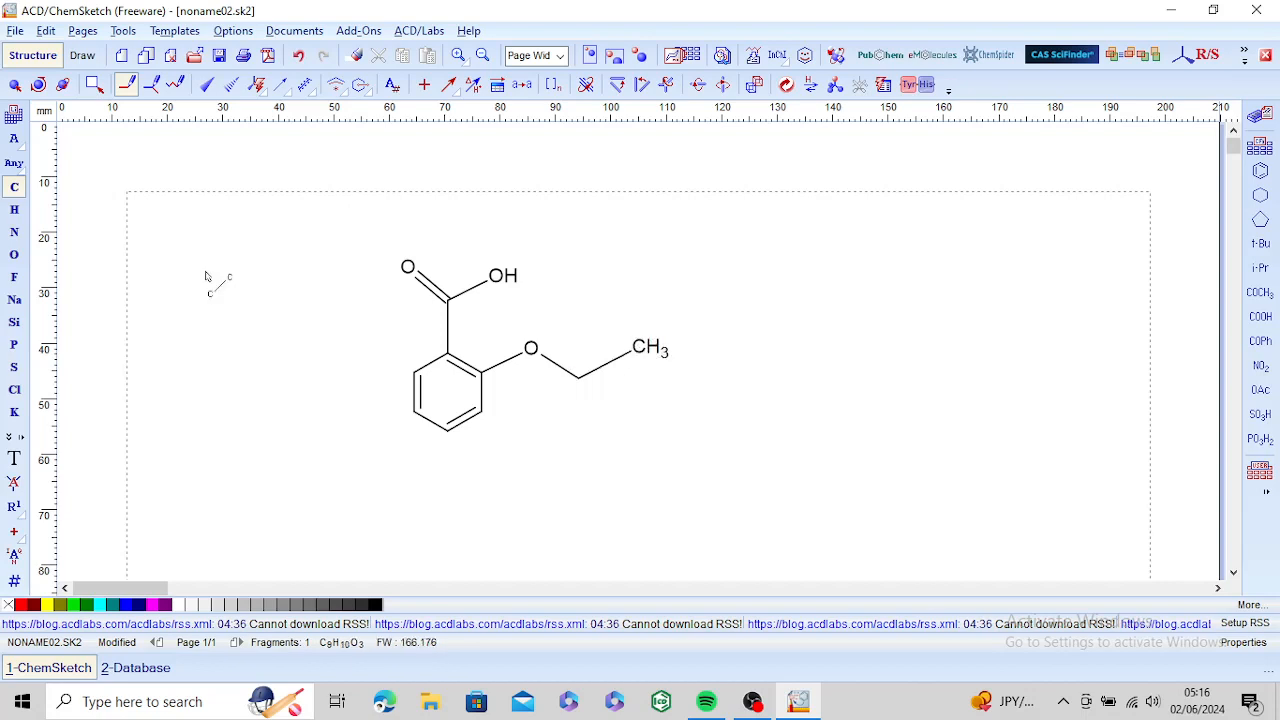
# Step: Add a double-bonded oxygen to the chain carbon beside the ether oxygen and clean the structure
pyautogui.click(15, 254)
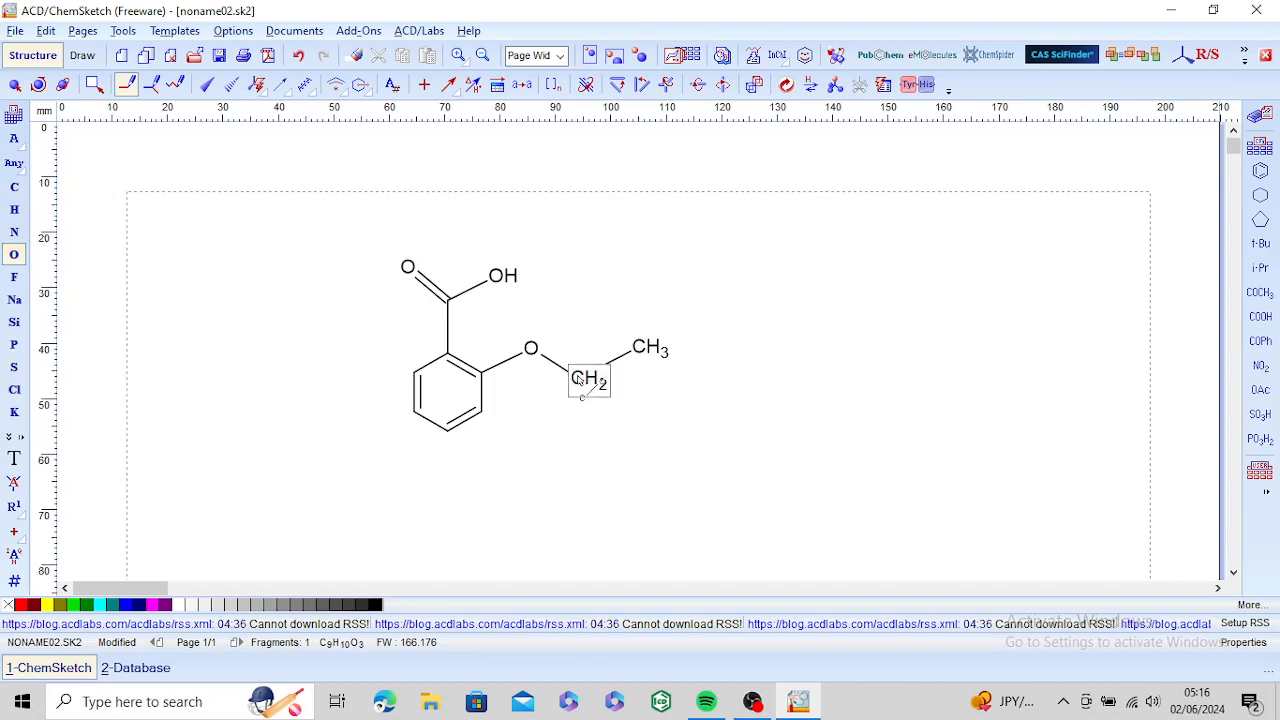
pyautogui.moveTo(580, 380); pyautogui.dragTo(586, 443)
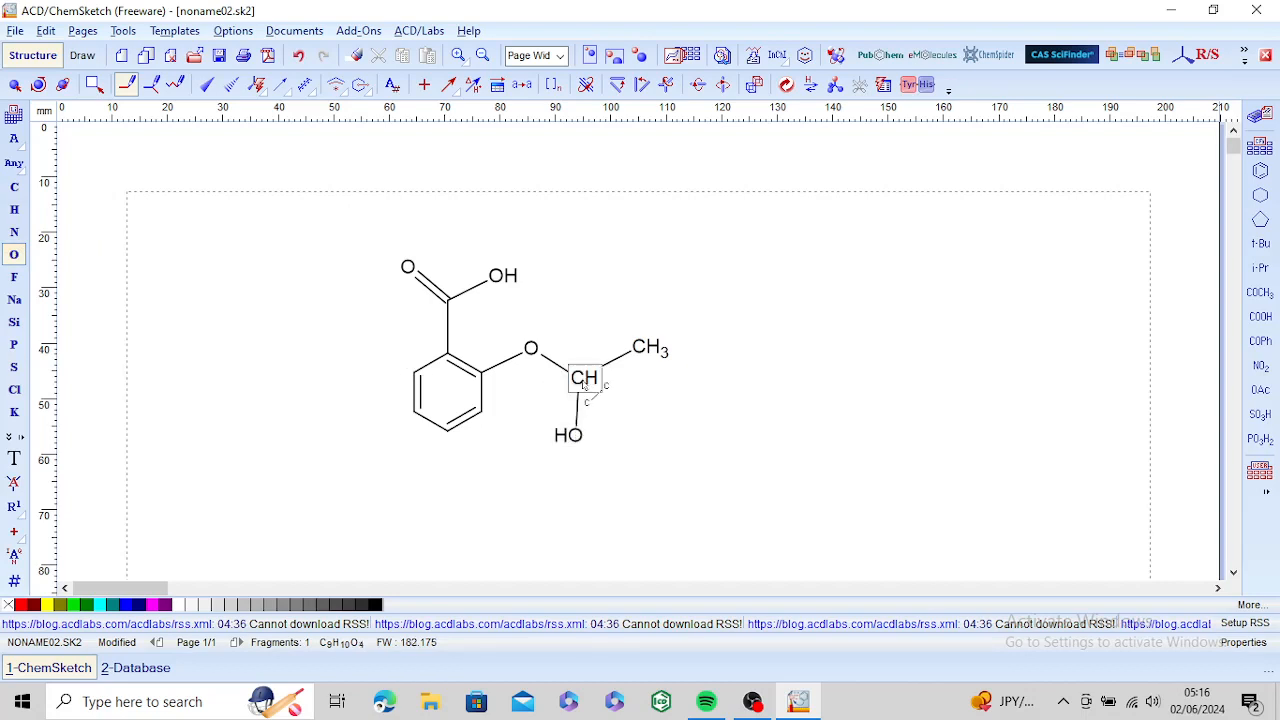
pyautogui.click(578, 404)
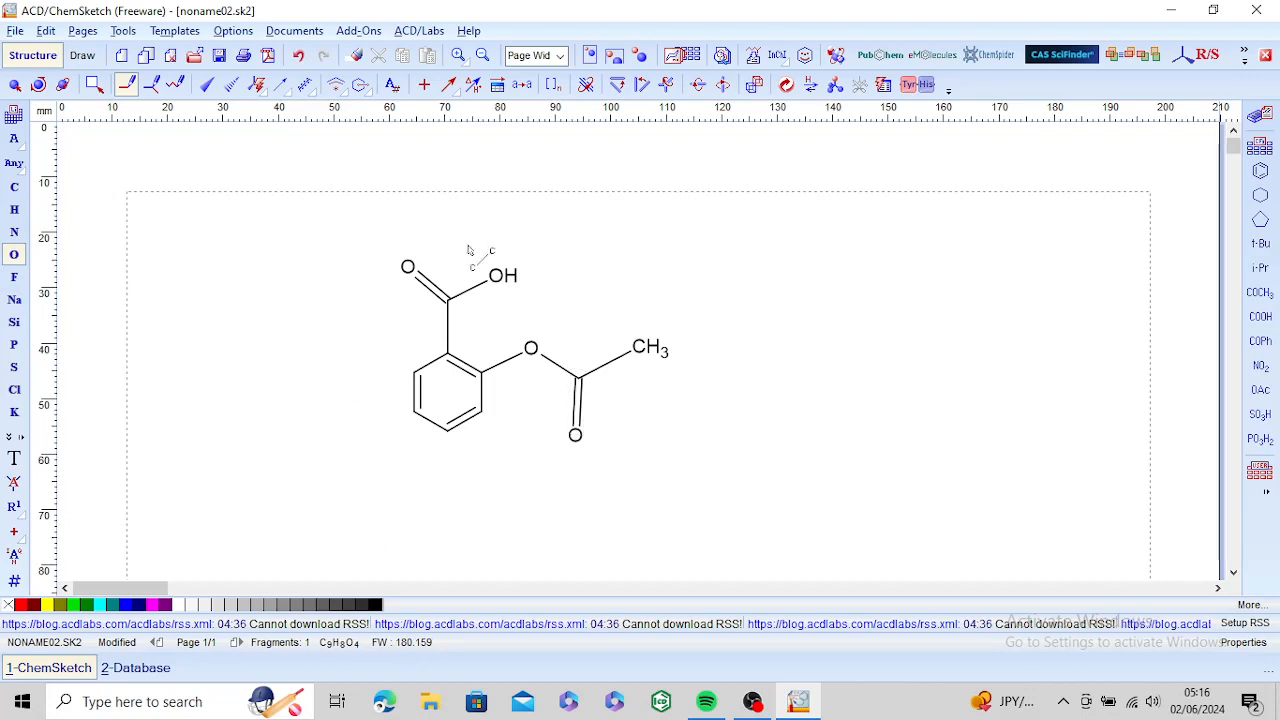
pyautogui.click(786, 86)
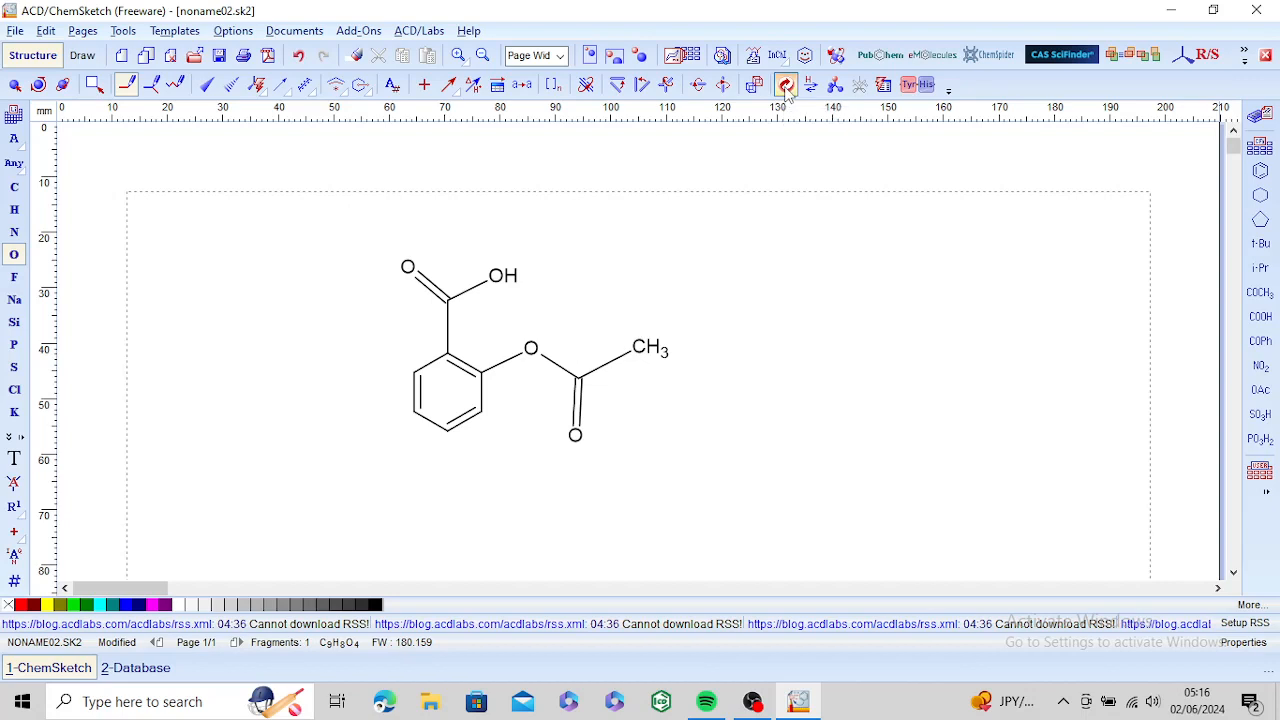
pyautogui.click(788, 92)
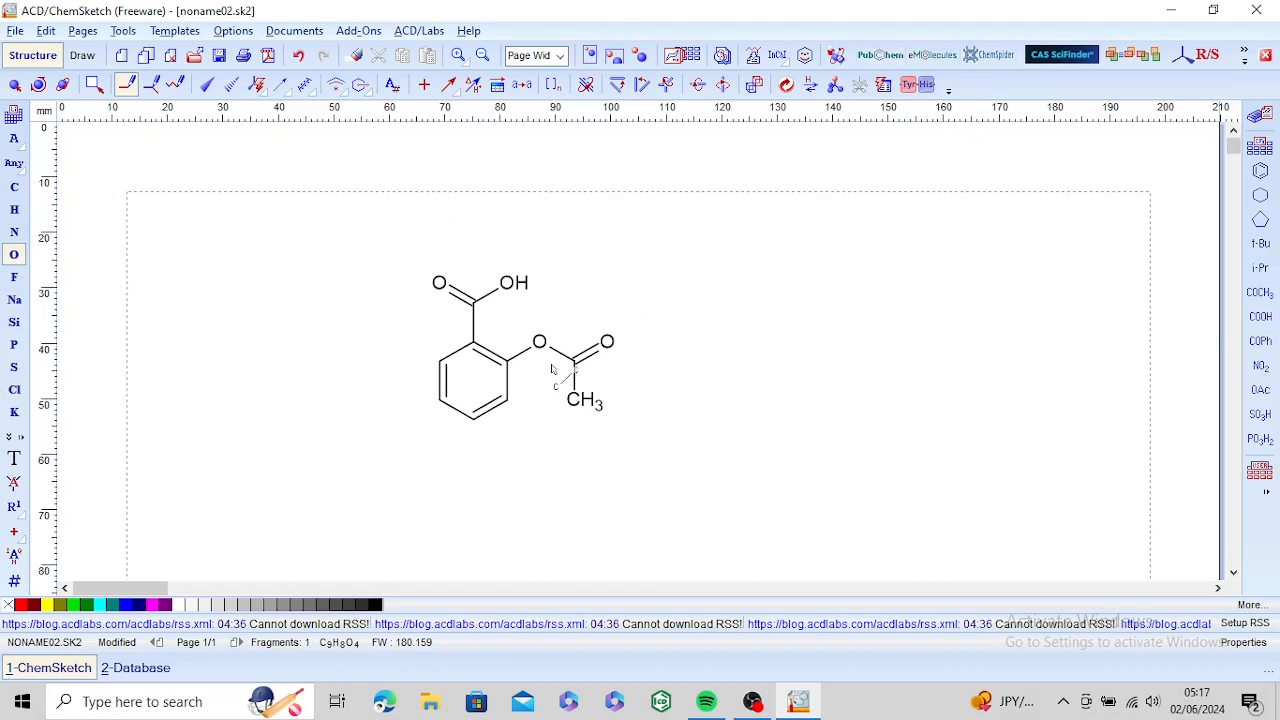
# Step: Search ChemSpider for the exact drawn structure, show the results in ChemSketch, and examine the matched structure and molecular formula
pyautogui.click(995, 62)
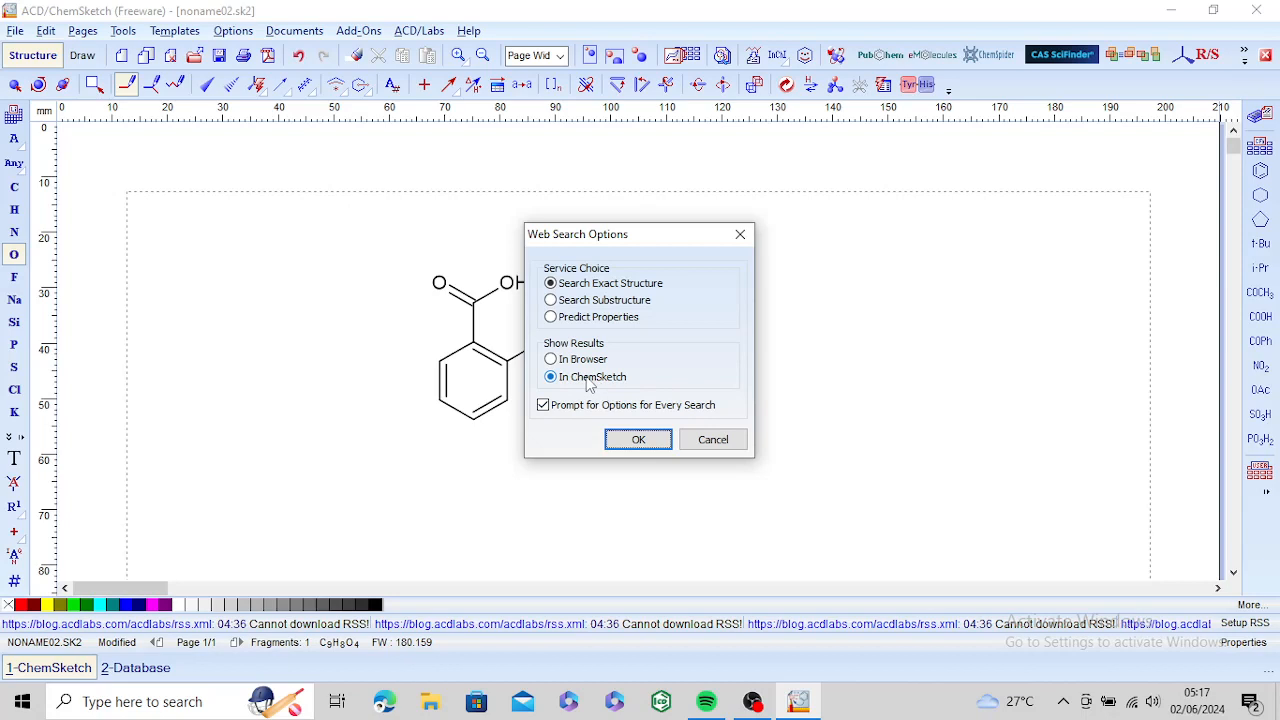
pyautogui.click(637, 441)
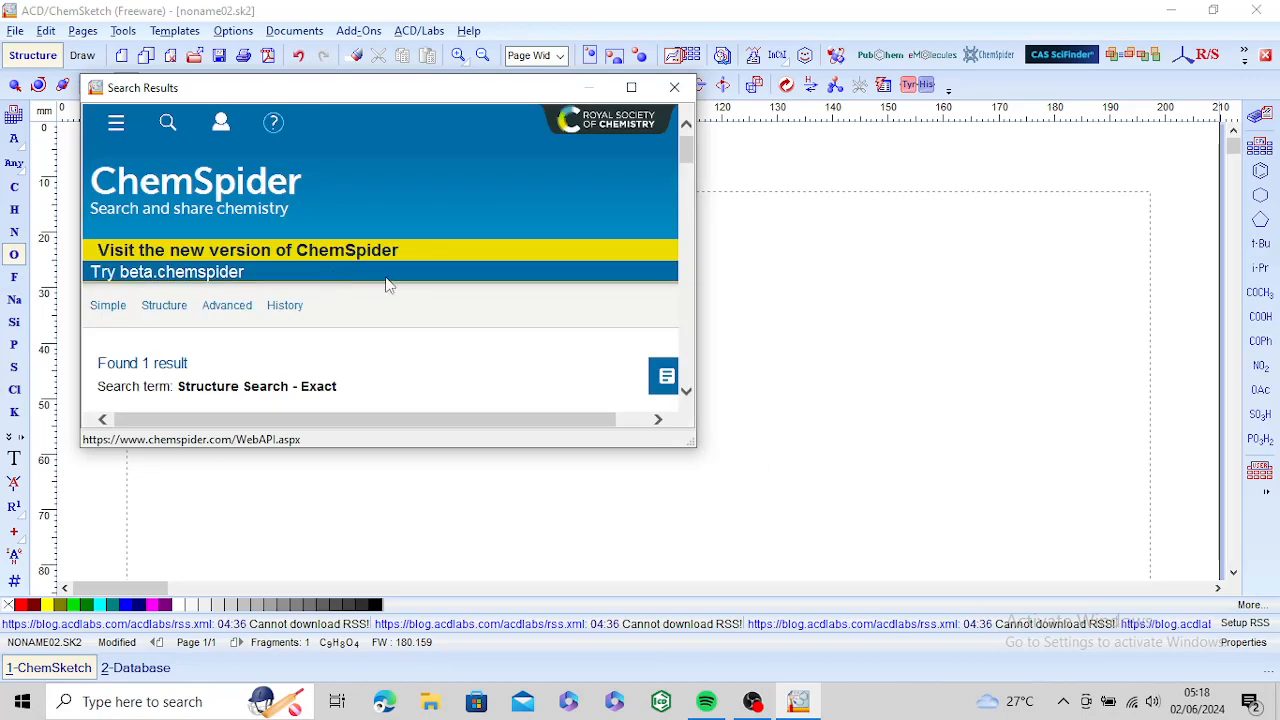
pyautogui.click(687, 392)
pyautogui.click(687, 394)
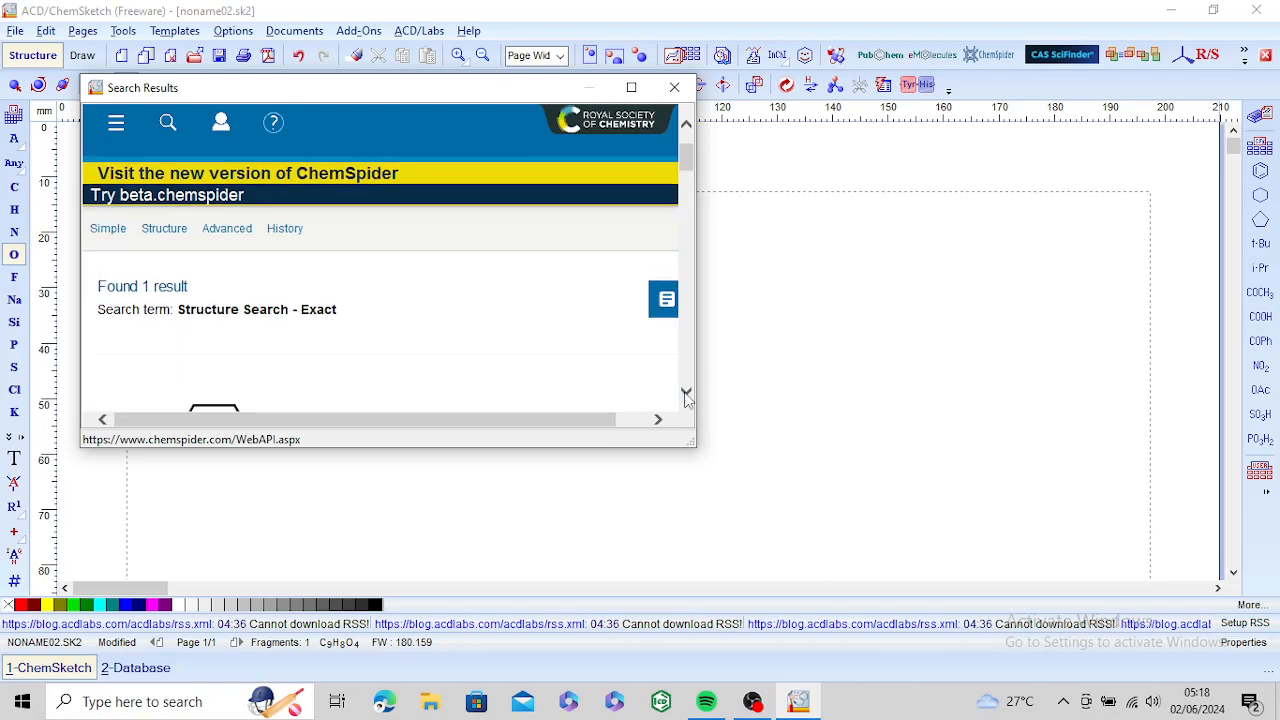
pyautogui.click(687, 394)
pyautogui.click(687, 394)
pyautogui.click(687, 394)
pyautogui.click(687, 394)
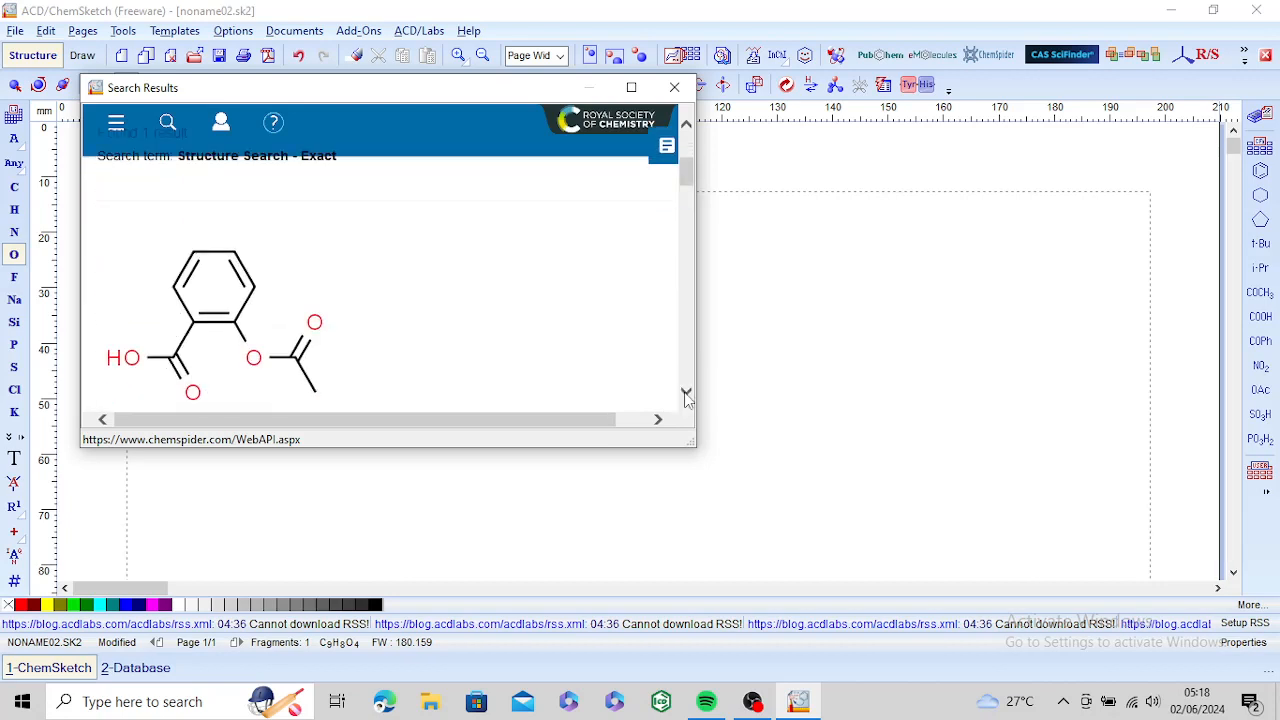
pyautogui.click(687, 394)
pyautogui.click(687, 394)
pyautogui.click(687, 394)
pyautogui.click(687, 394)
pyautogui.click(687, 394)
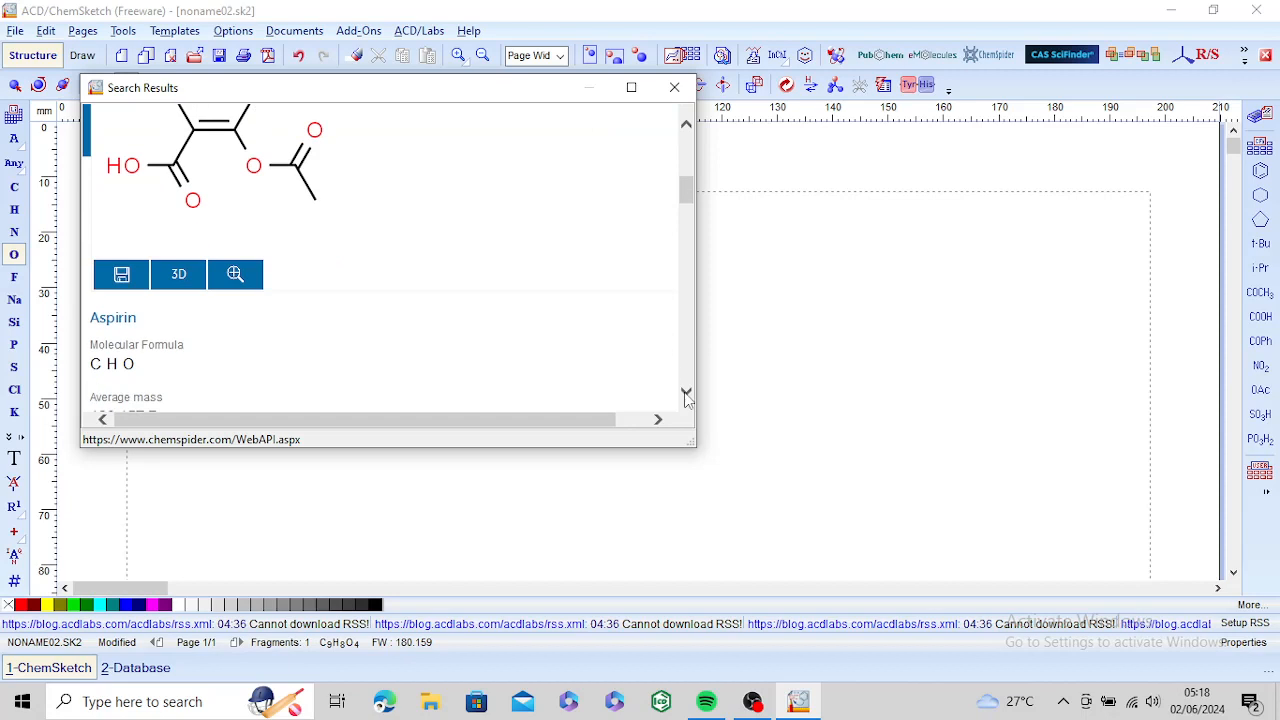
pyautogui.click(687, 394)
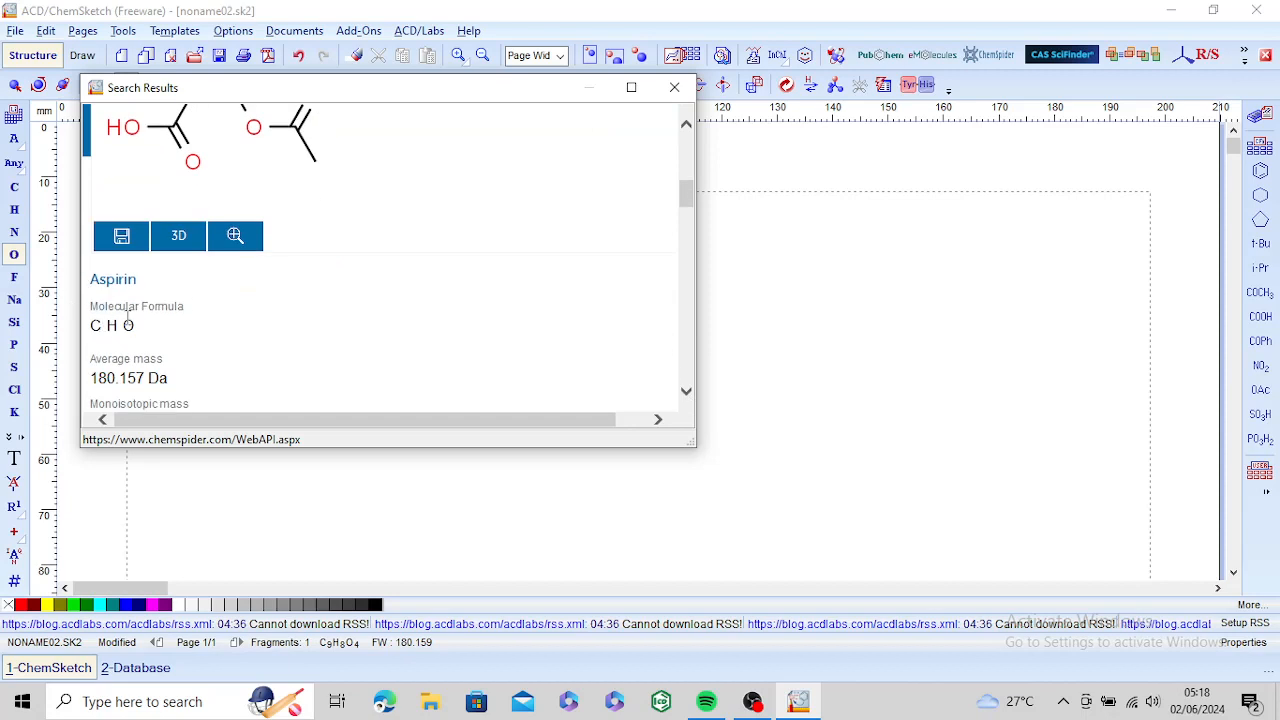
# Step: Examine the masses, names, synonyms and database IDs in the ChemSpider result, and close the search results
pyautogui.click(687, 393)
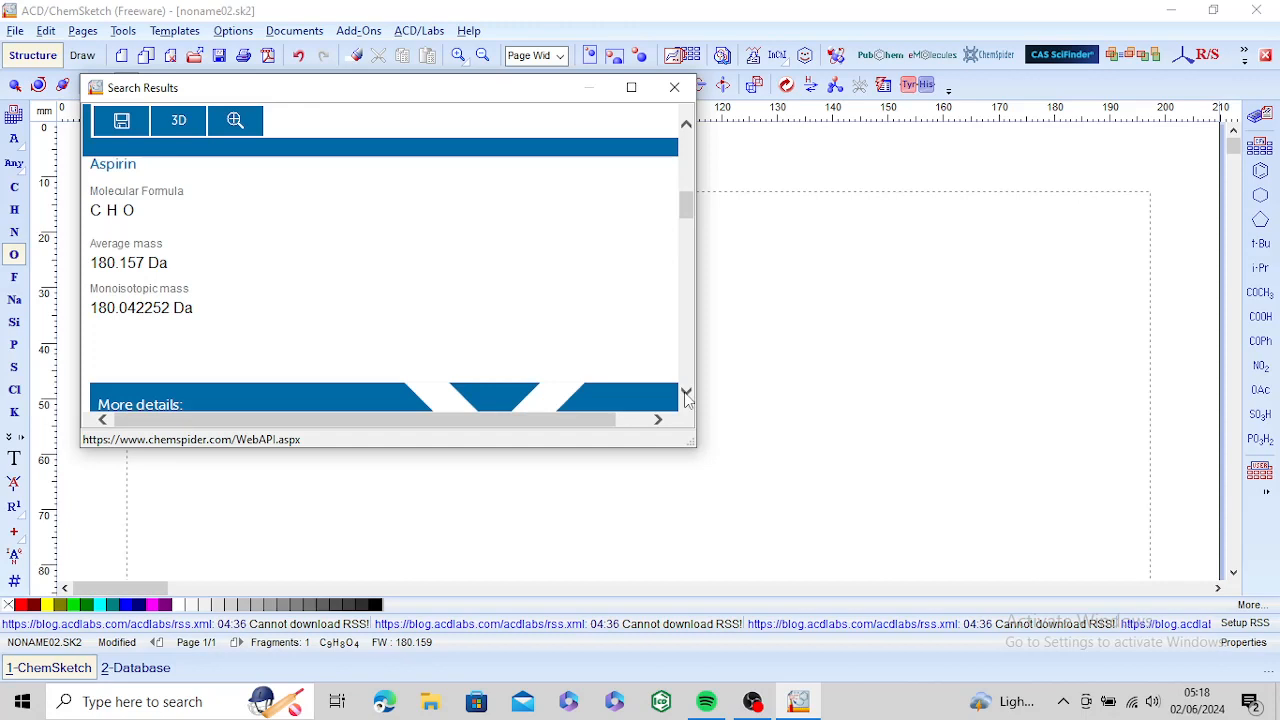
pyautogui.click(686, 393)
pyautogui.click(686, 393)
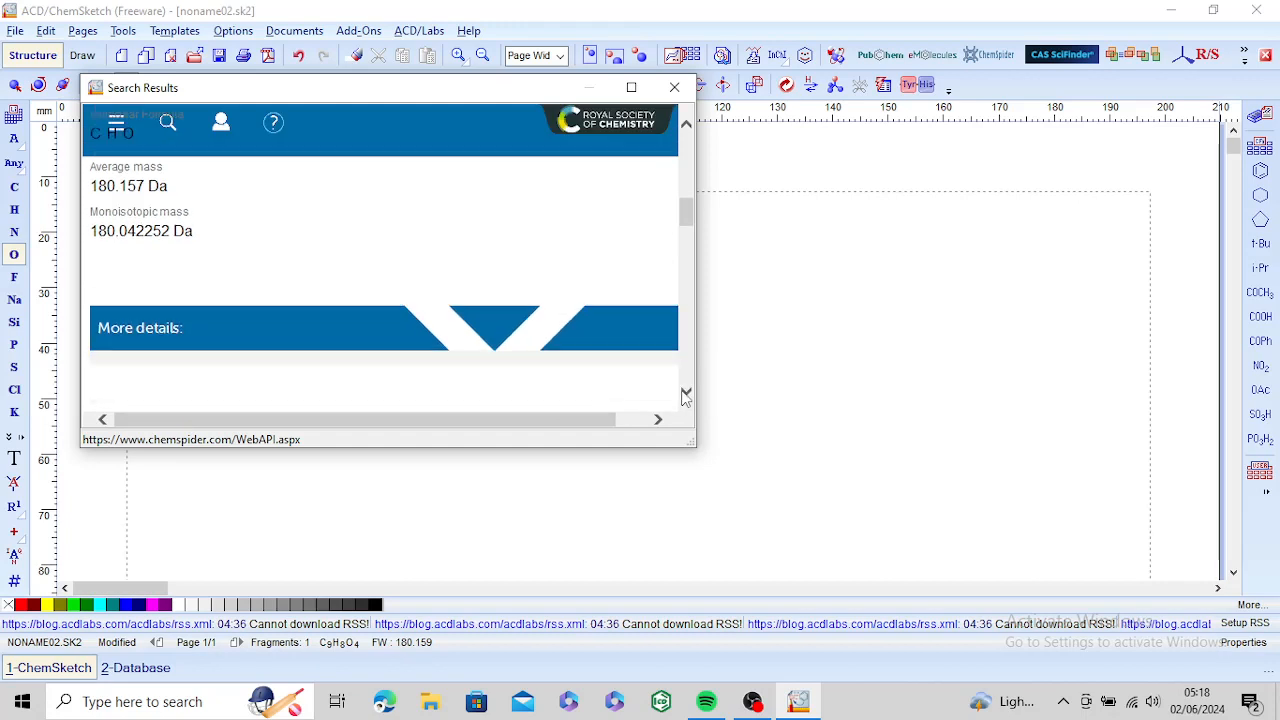
pyautogui.click(686, 393)
pyautogui.click(686, 393)
pyautogui.click(686, 394)
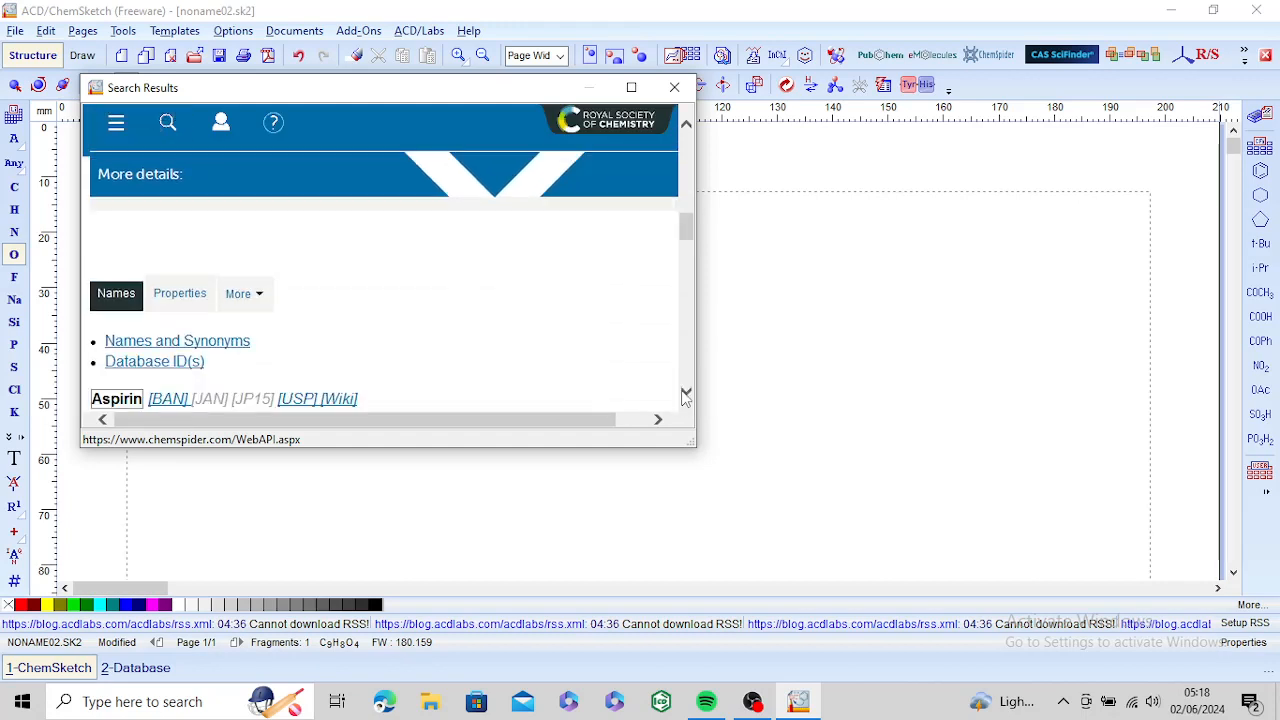
pyautogui.click(686, 394)
pyautogui.click(686, 394)
pyautogui.click(686, 394)
pyautogui.click(686, 394)
pyautogui.click(686, 394)
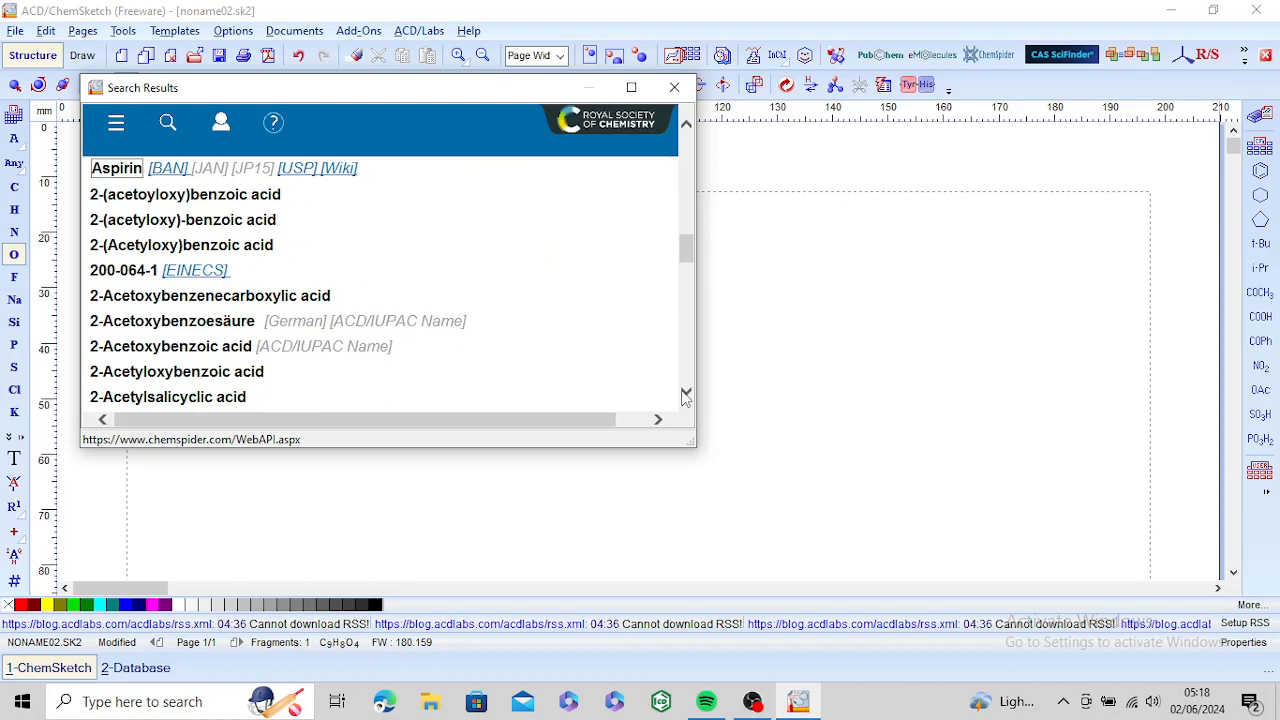
pyautogui.click(686, 394)
pyautogui.click(686, 394)
pyautogui.click(686, 394)
pyautogui.click(686, 394)
pyautogui.click(686, 394)
pyautogui.click(686, 394)
pyautogui.click(686, 394)
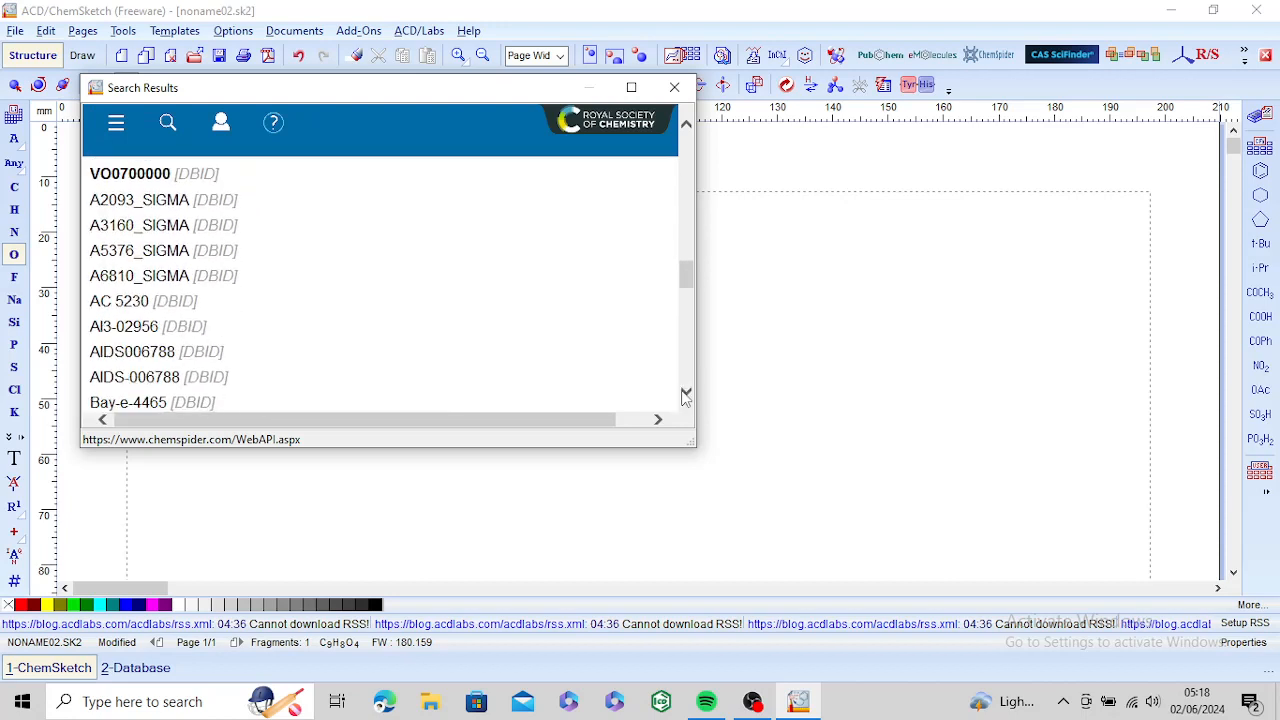
pyautogui.click(686, 394)
pyautogui.click(686, 394)
pyautogui.click(689, 362)
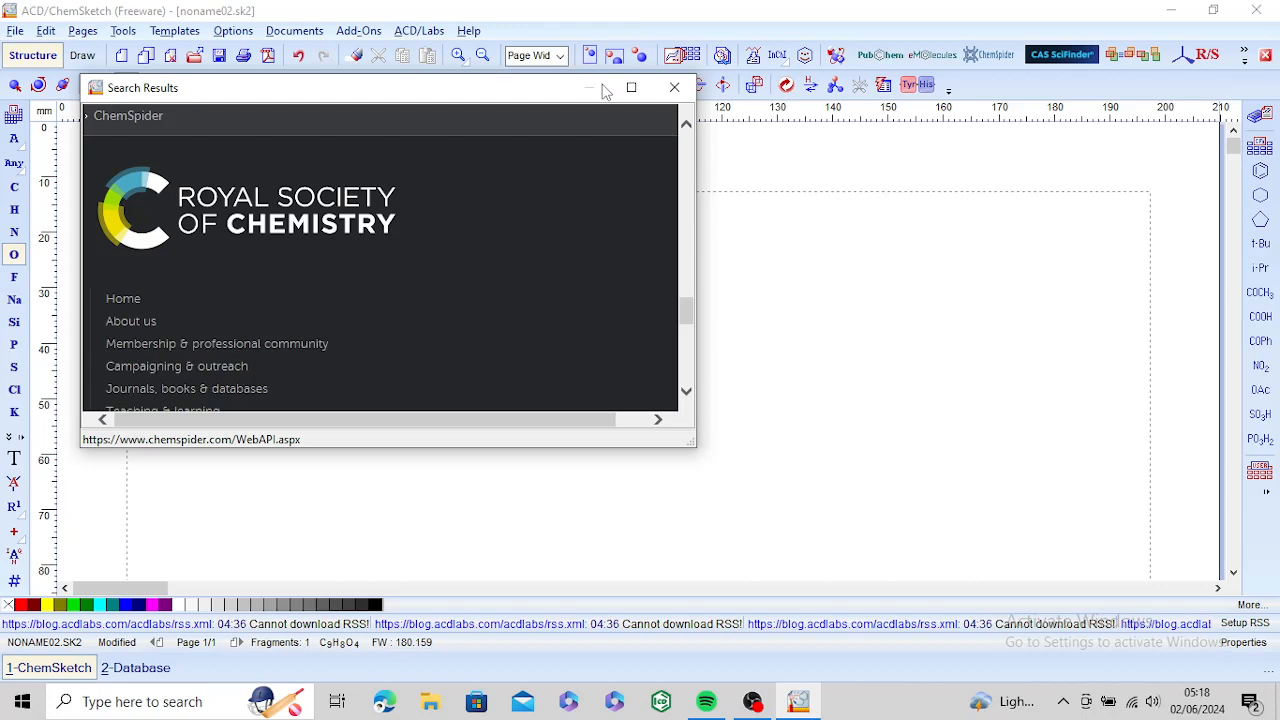
pyautogui.click(687, 95)
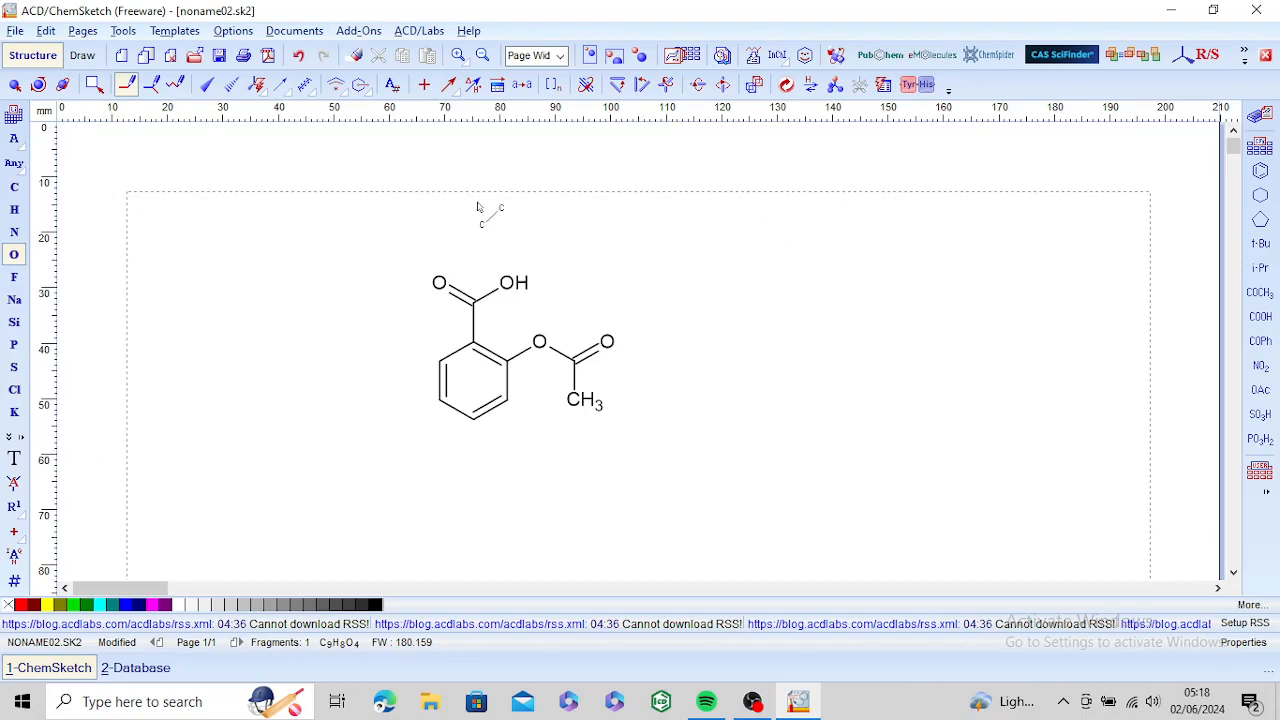
# Step: Open the molecule in the 3D Viewer and view it as wireframe, sticks, and balls and sticks
pyautogui.click(831, 60)
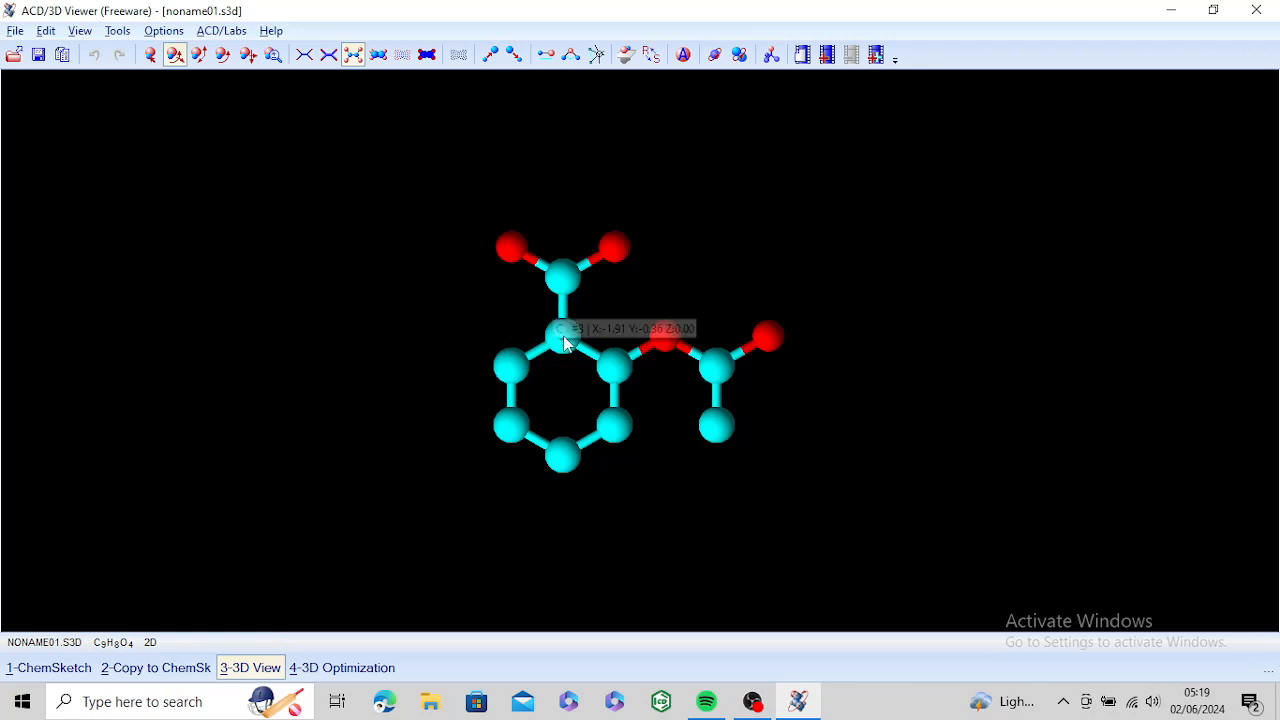
pyautogui.click(176, 56)
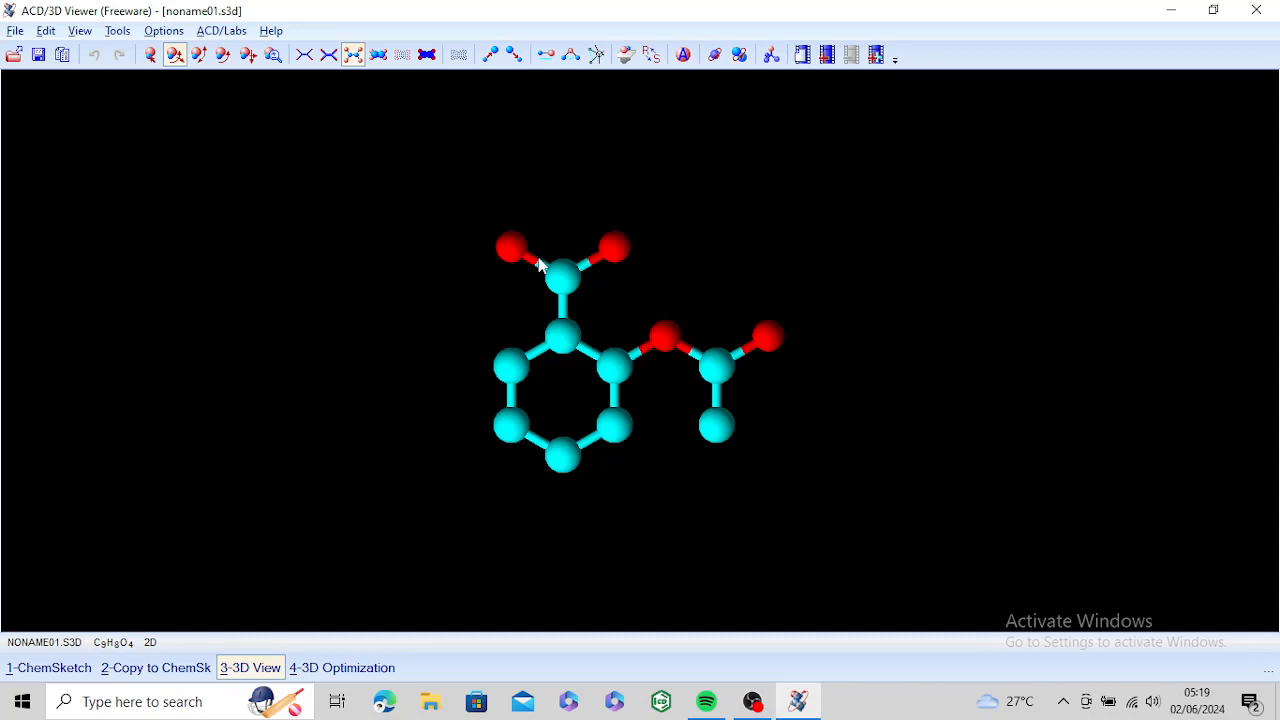
pyautogui.click(302, 66)
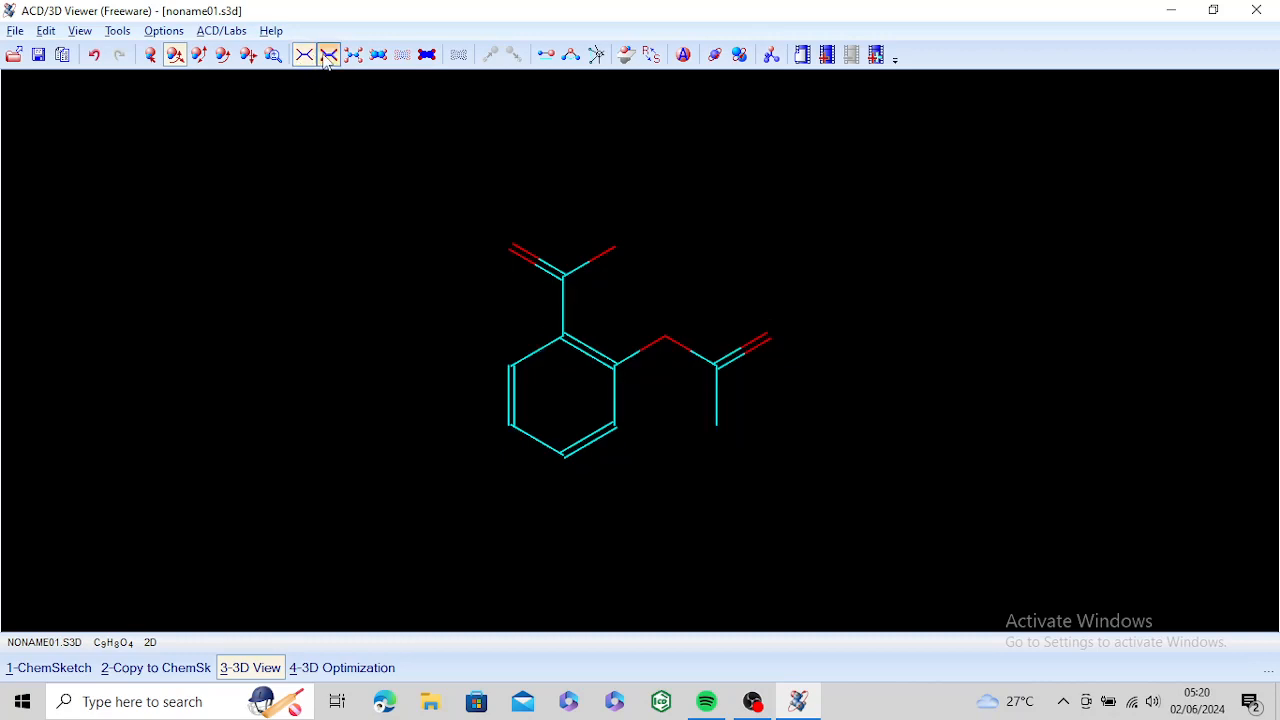
pyautogui.click(328, 55)
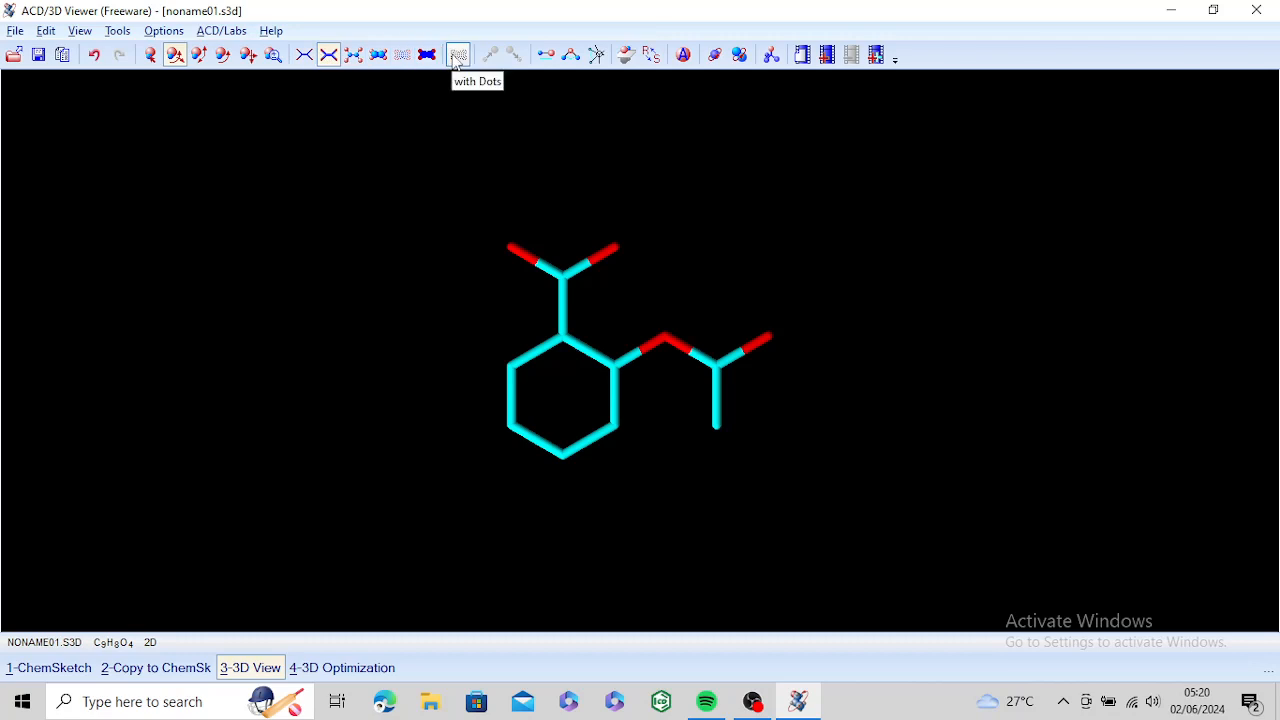
pyautogui.click(354, 56)
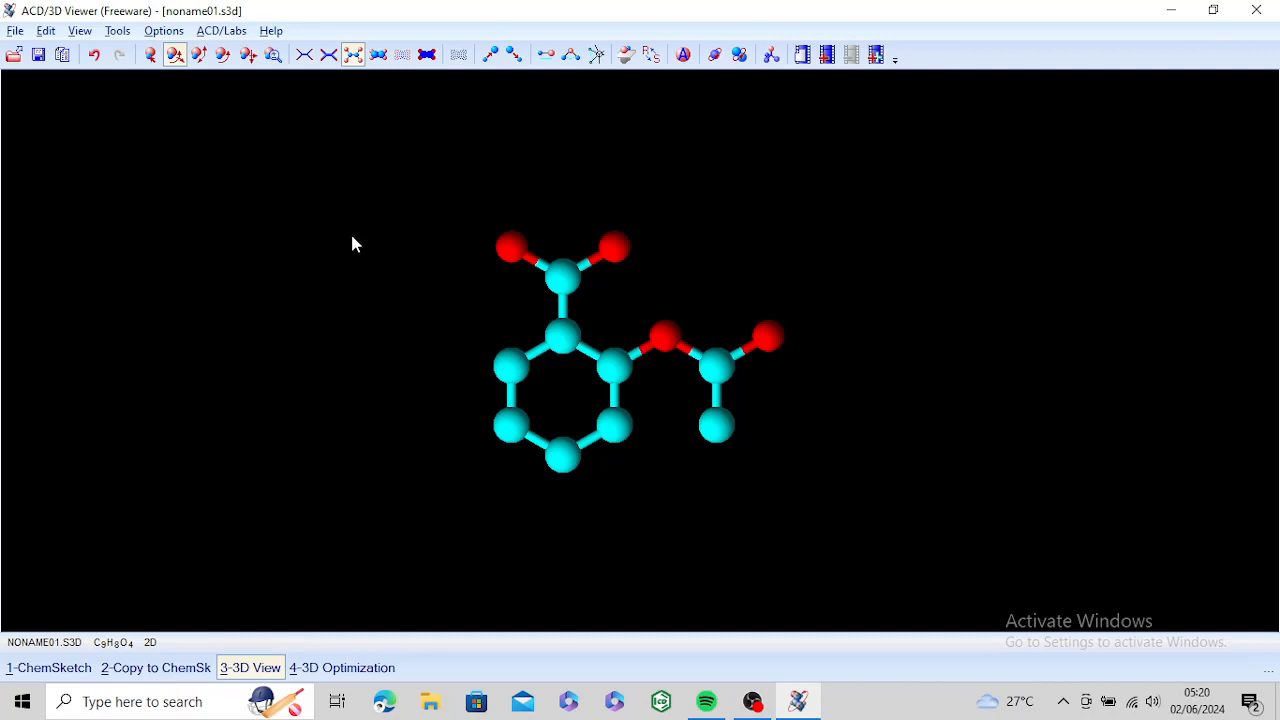
# Step: Return to ChemSketch, select the whole molecule and colour its atom labels red
pyautogui.click(69, 668)
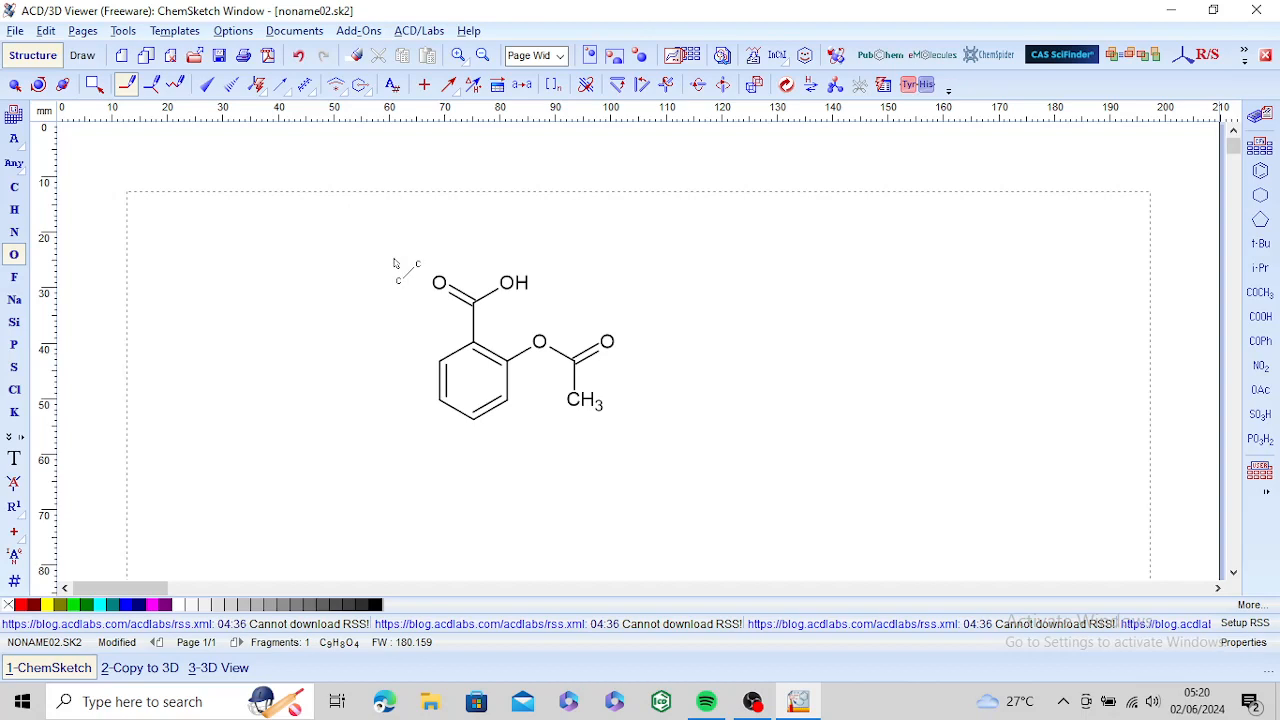
pyautogui.click(98, 90)
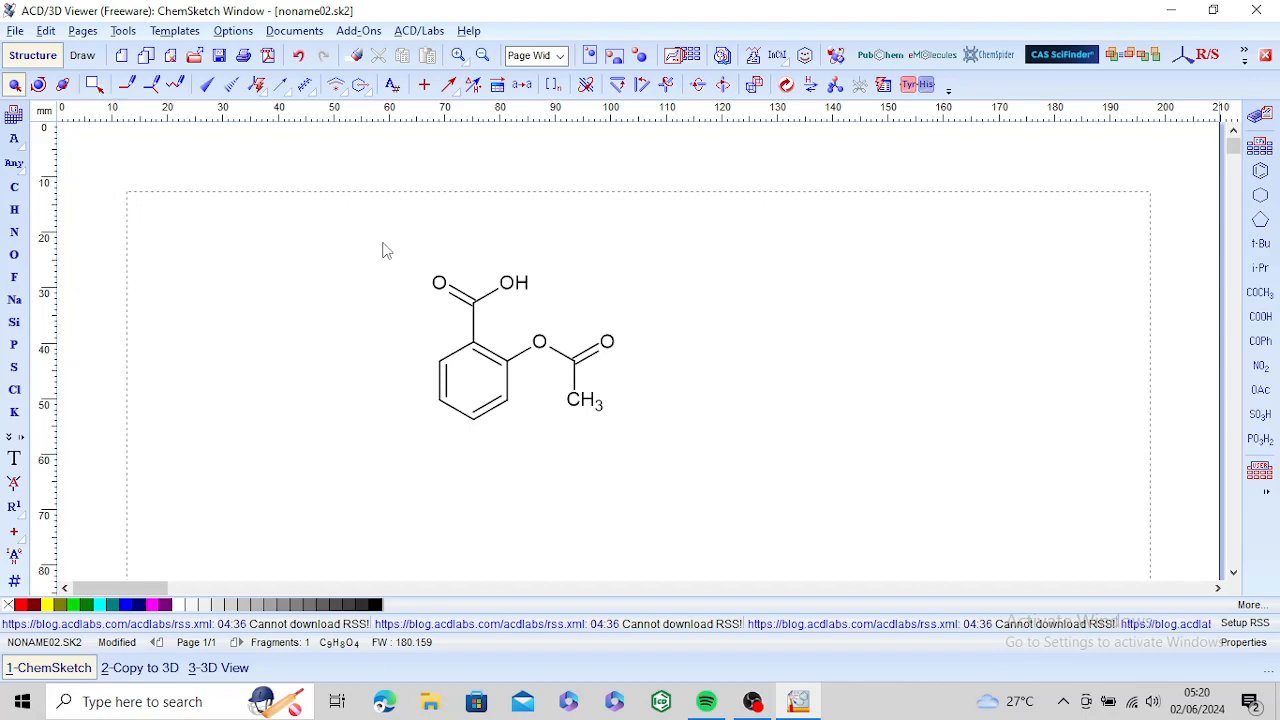
pyautogui.moveTo(382, 242); pyautogui.dragTo(700, 465)
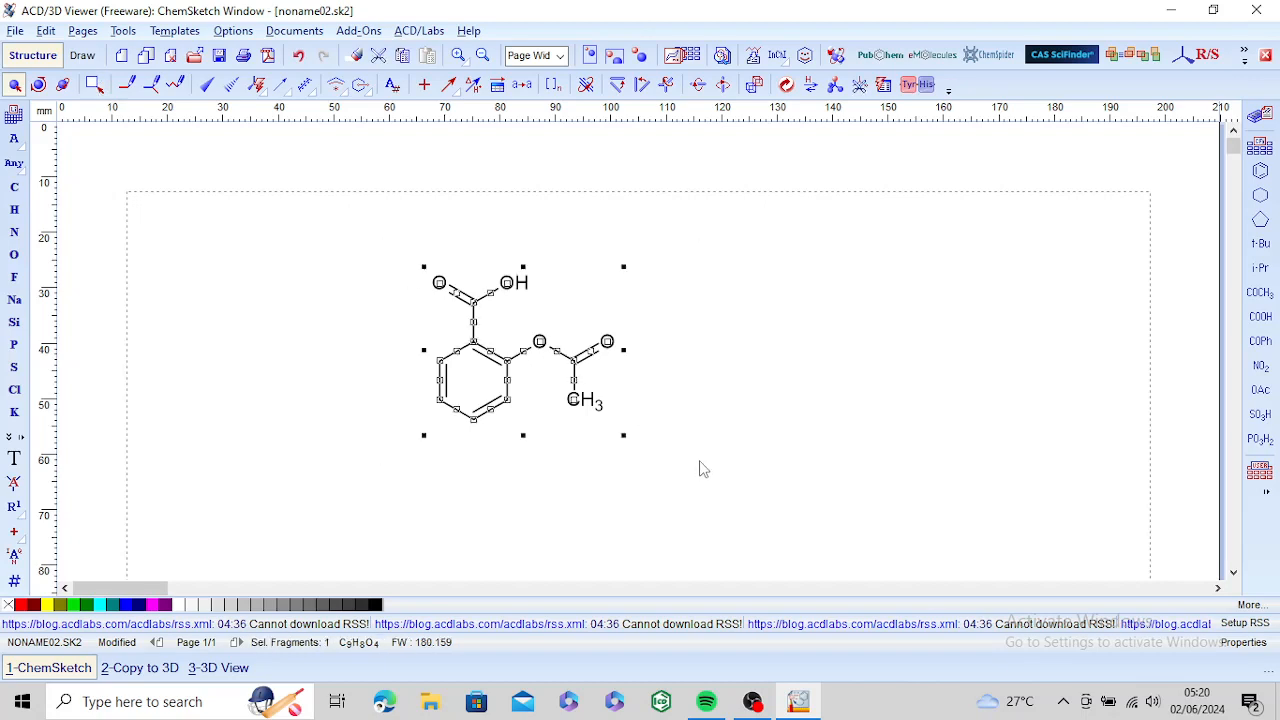
pyautogui.click(21, 605)
pyautogui.click(337, 400)
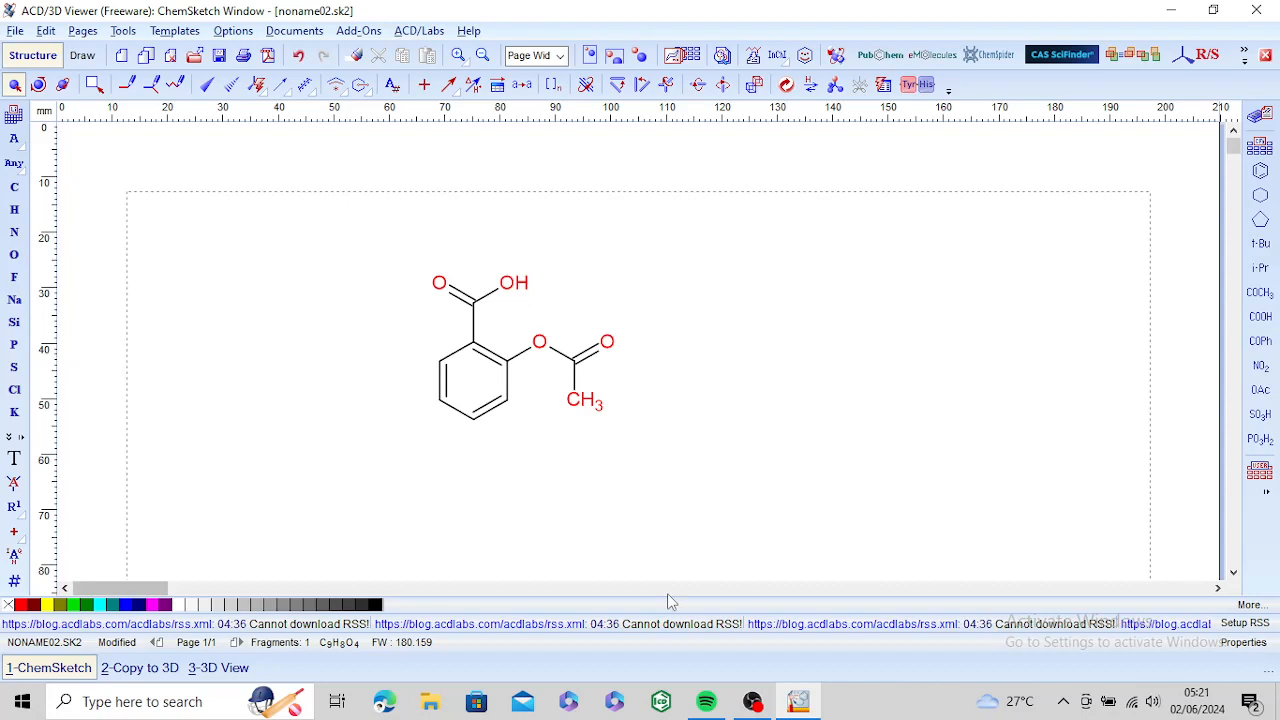
pyautogui.moveTo(762, 716)
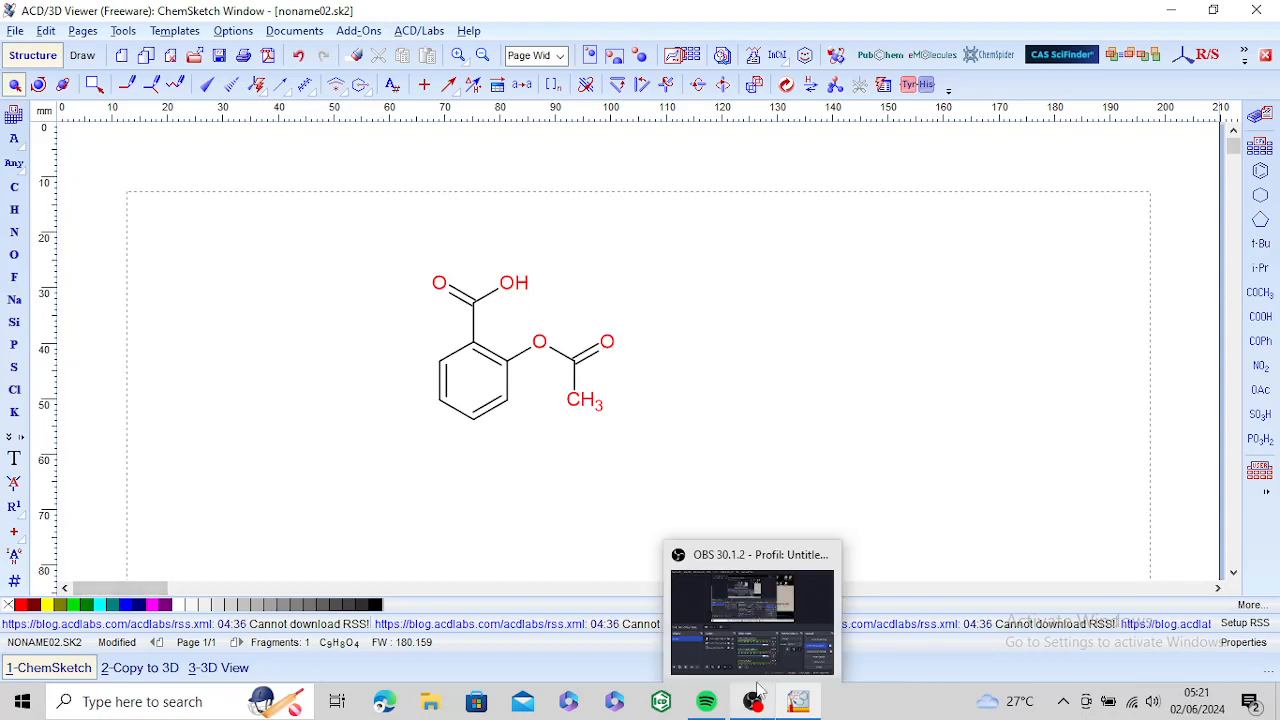
pyautogui.click(761, 633)
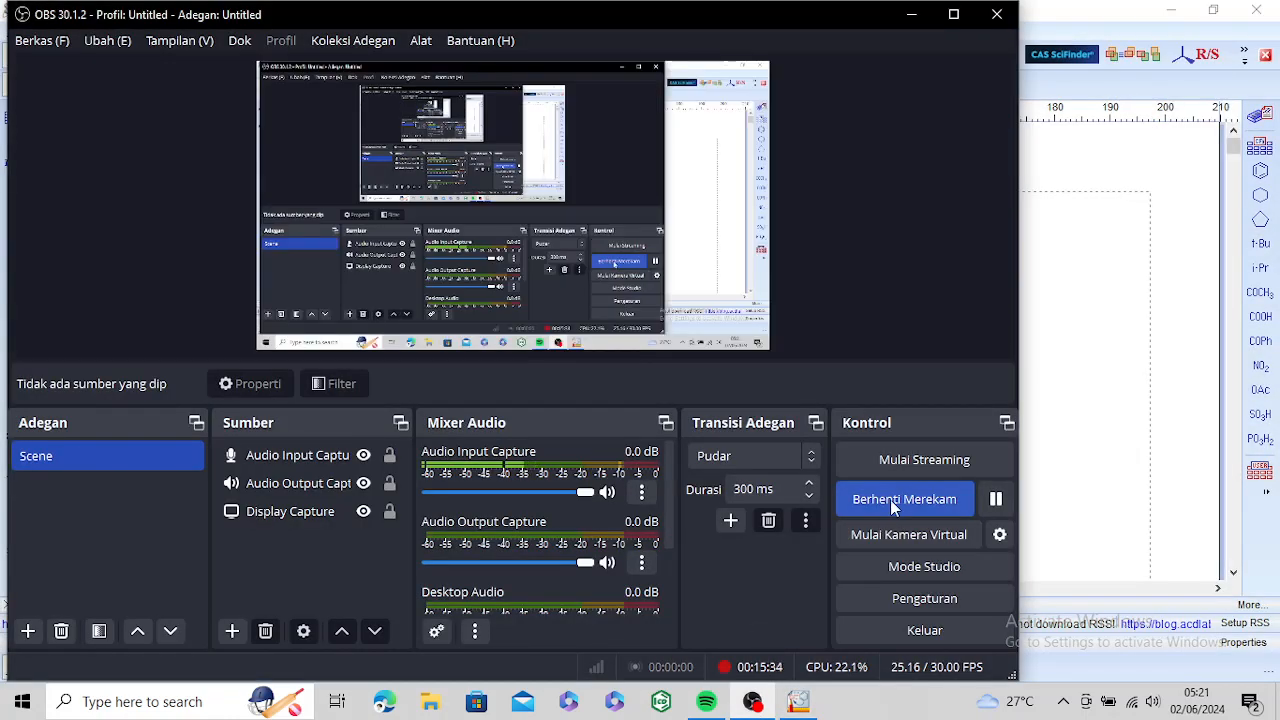